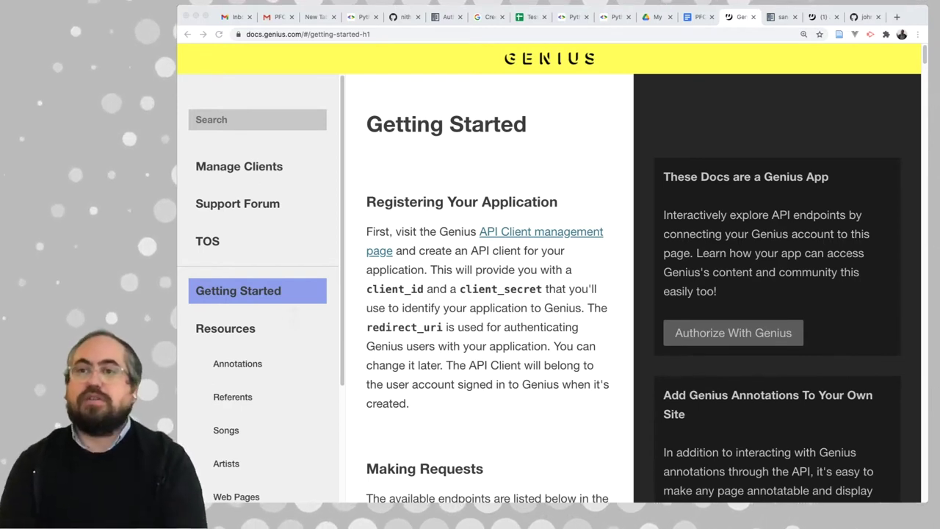
Step: Open genius.com in a new browser tab
key("super+Tab")
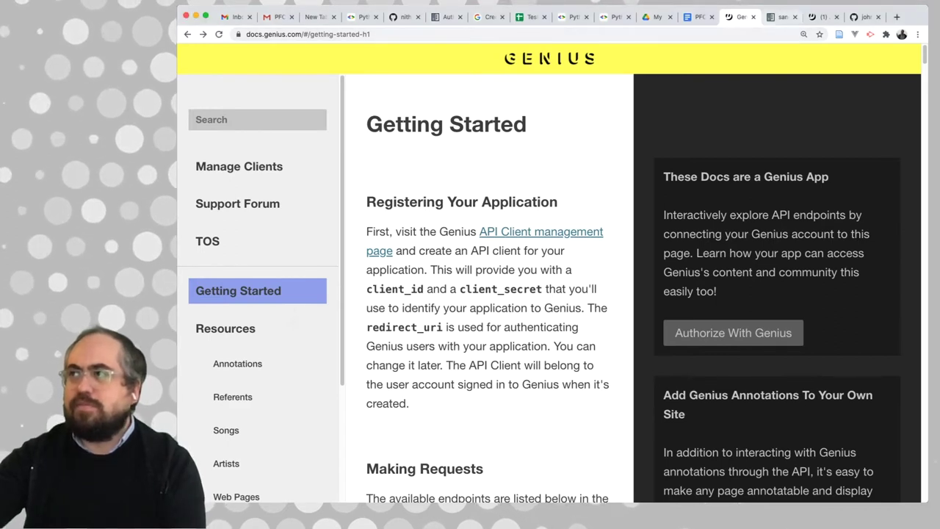
key("ctrl+t")
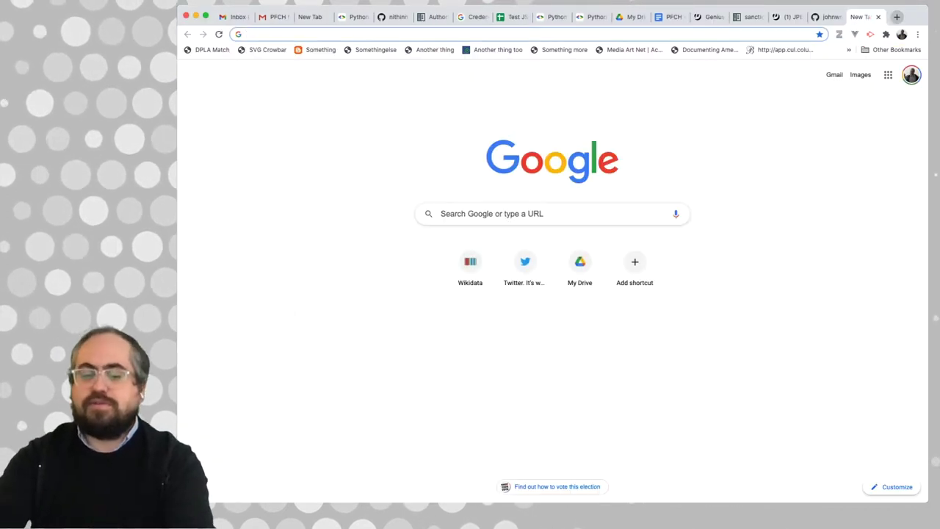
type("gen")
key("Return")
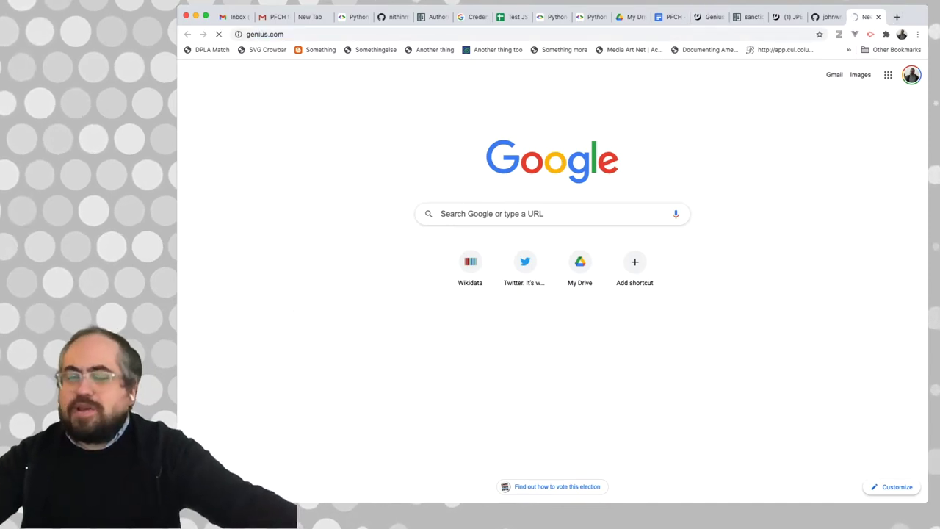
Step: Open the lyrics page of the chart's second song, "By the eyes" by SLAVA MARLOW, and look through its verses
scroll(548, 294, "down", 6)
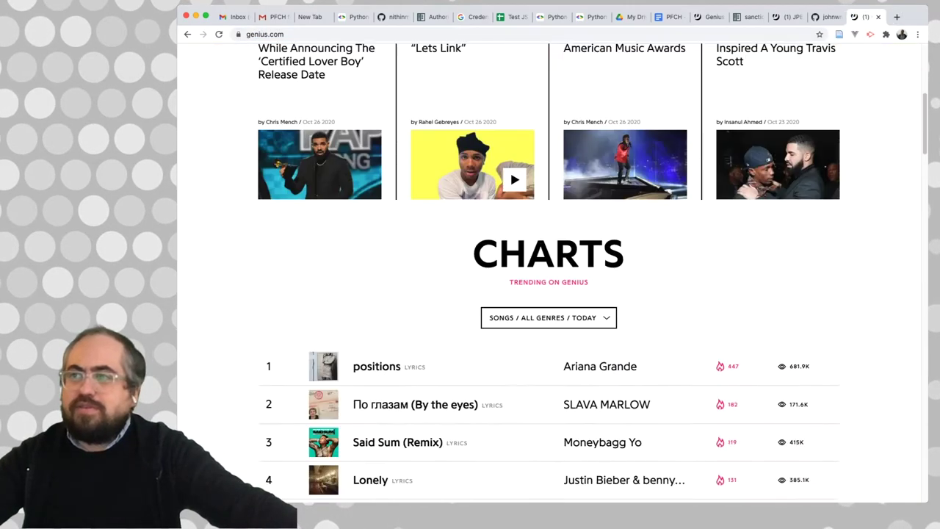
left_click(415, 295)
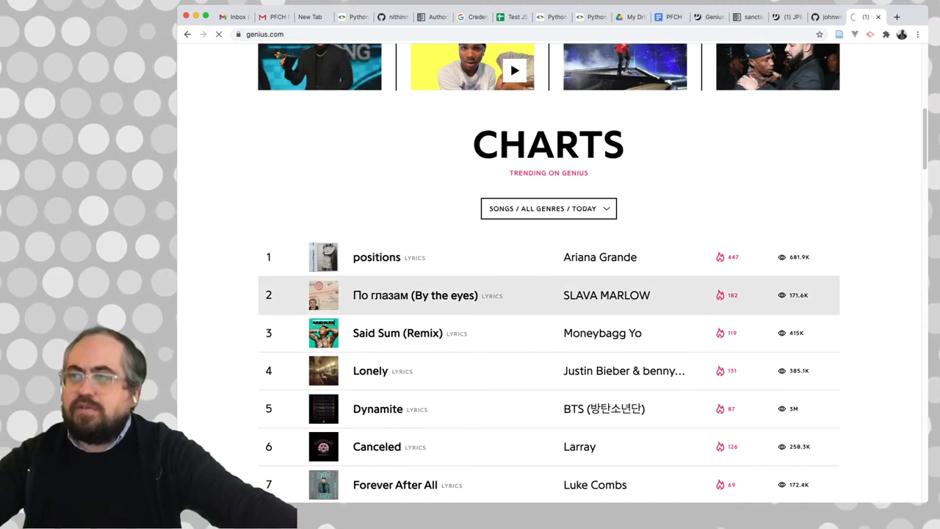
scroll(549, 294, "down", 2)
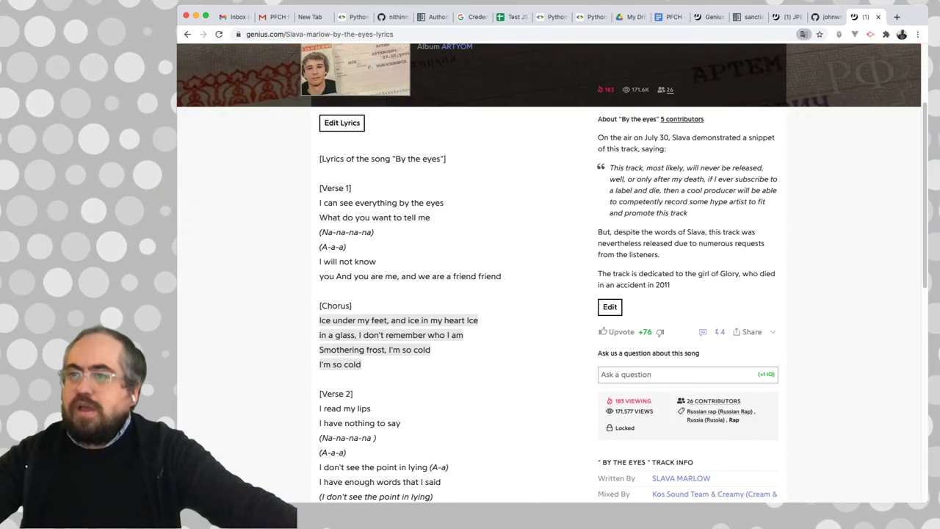
scroll(548, 294, "down", 2)
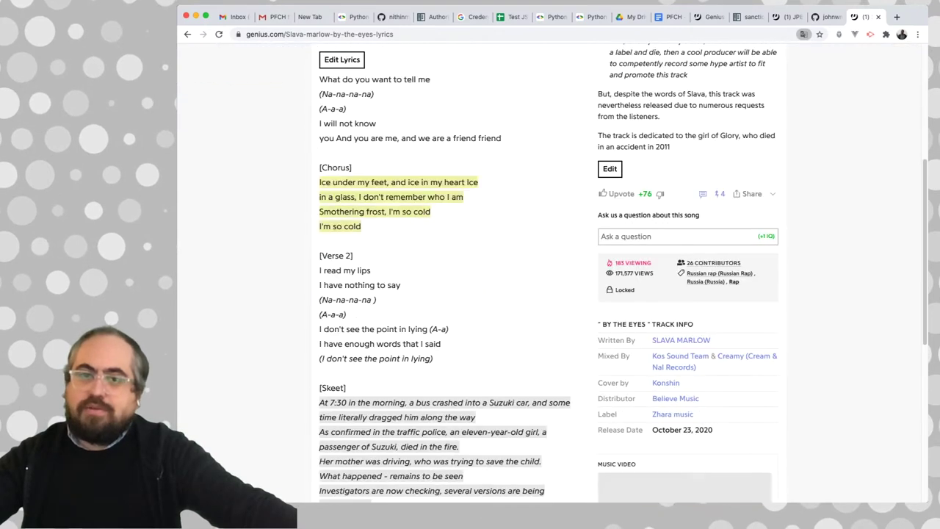
Step: Open the annotation on the song's [Skeet] passage, then go back to the lyrics and return to the song's header
scroll(440, 358, "down", 1)
left_click(440, 357)
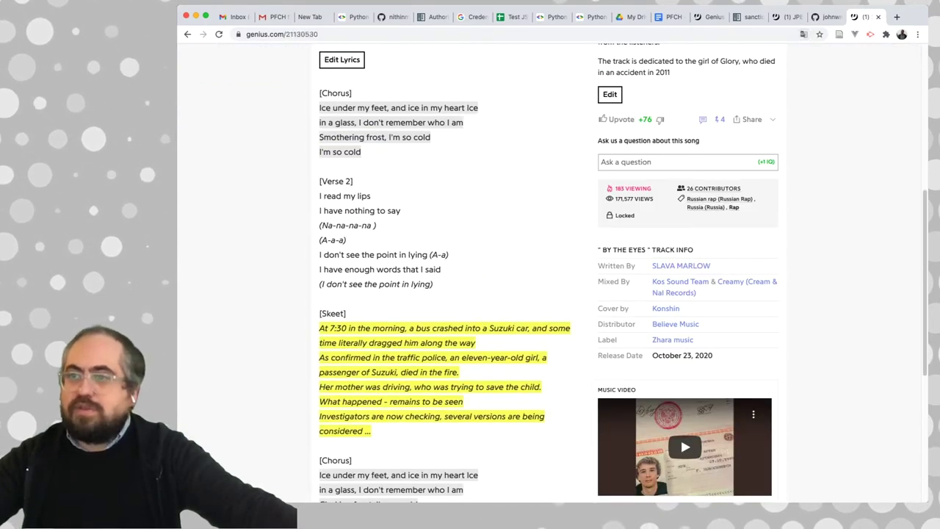
key("super+Left")
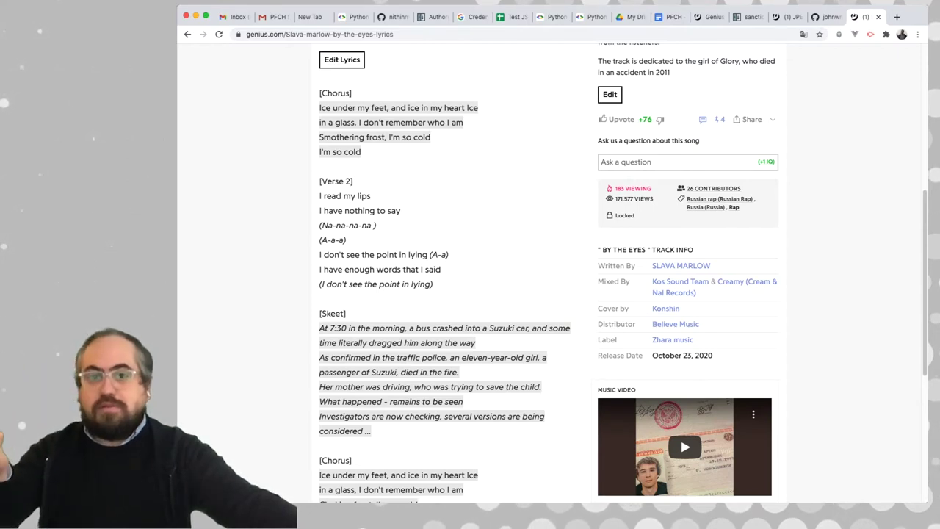
scroll(470, 271, "up", 5)
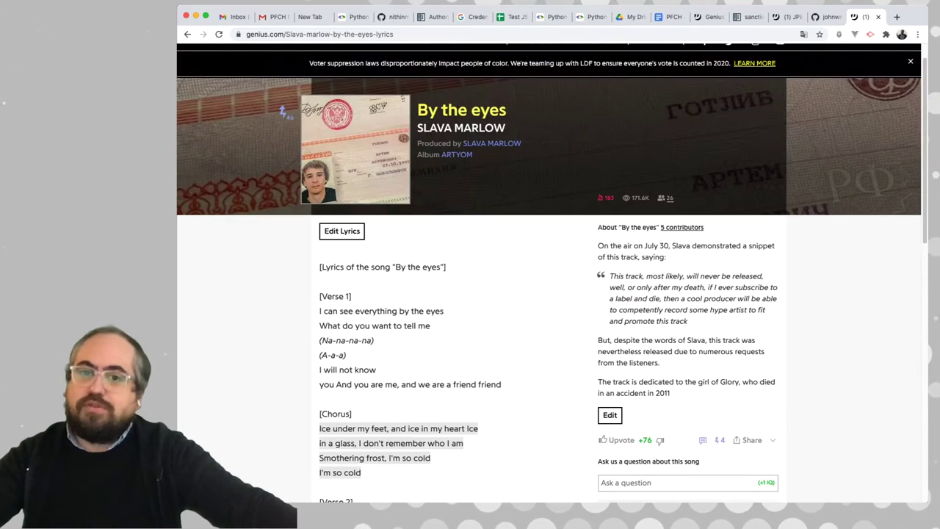
scroll(551, 286, "up", 1)
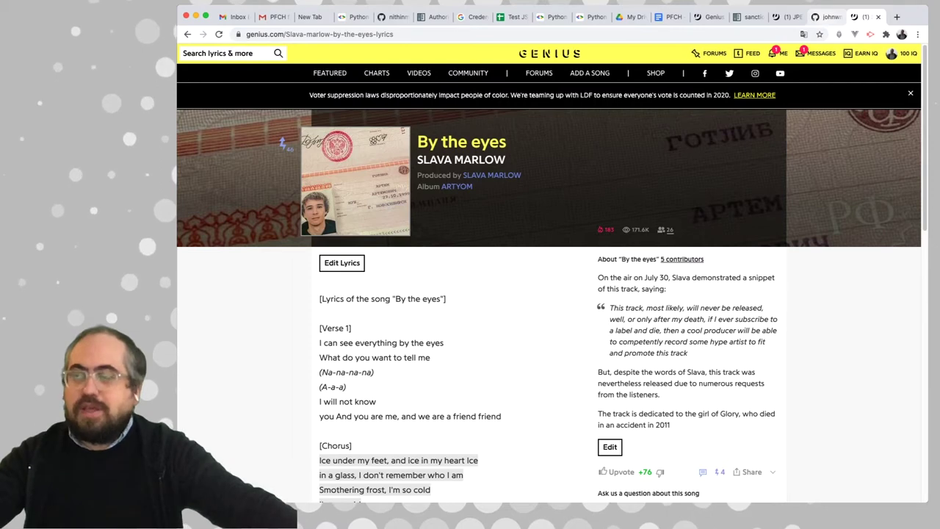
key("ctrl+shift+Tab")
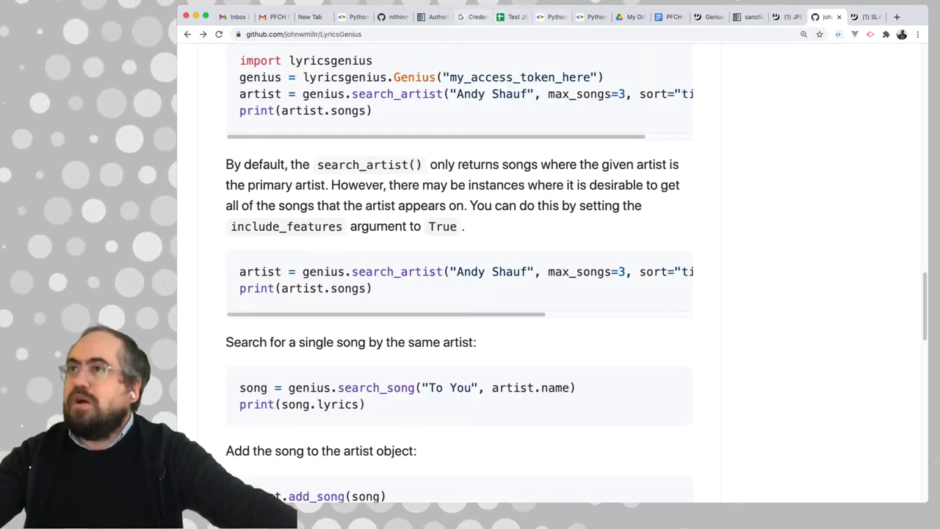
key("ctrl+shift+Tab")
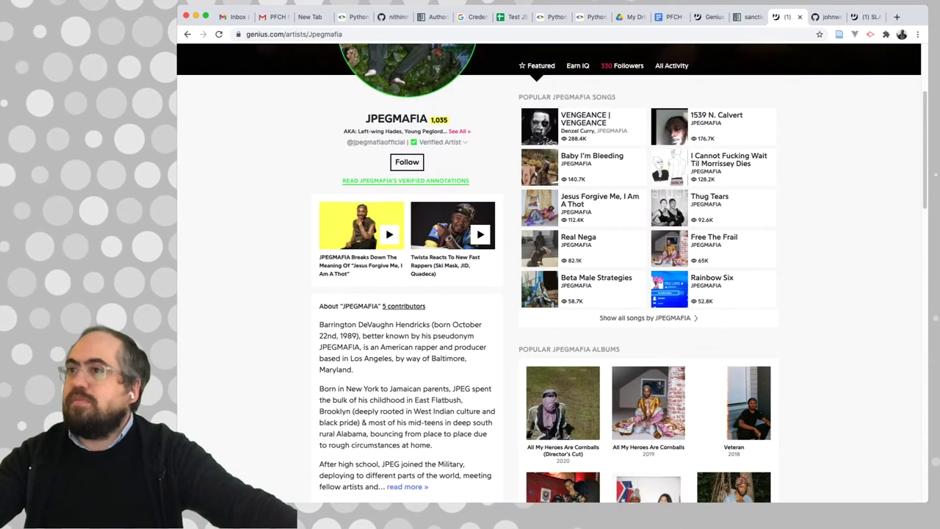
left_click(591, 17)
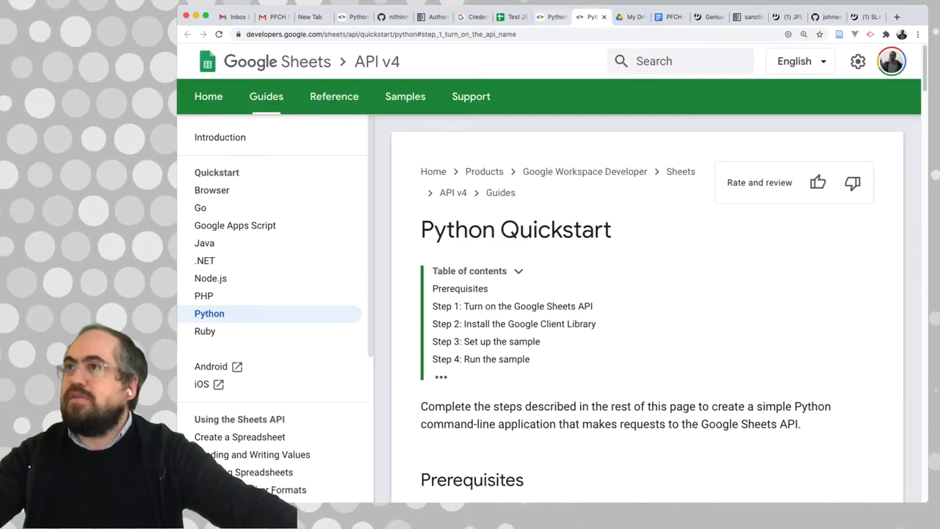
Step: Search Google for "genius api" in a new tab and open the docs.genius.com result
left_click(897, 17)
type("genu")
key("BackSpace")
key("BackSpace")
key("BackSpace")
key("BackSpace")
type("doc.genu")
key("super+a")
type("geni")
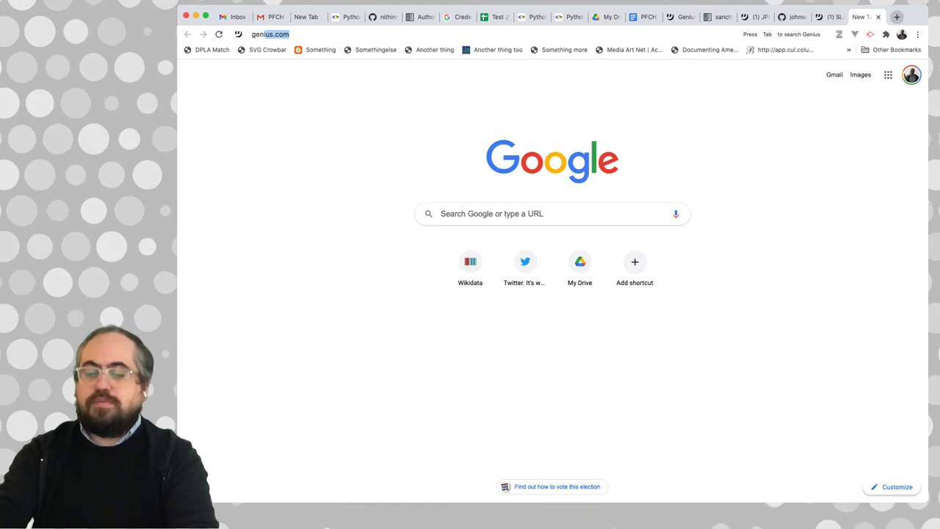
type("us api")
key("Return")
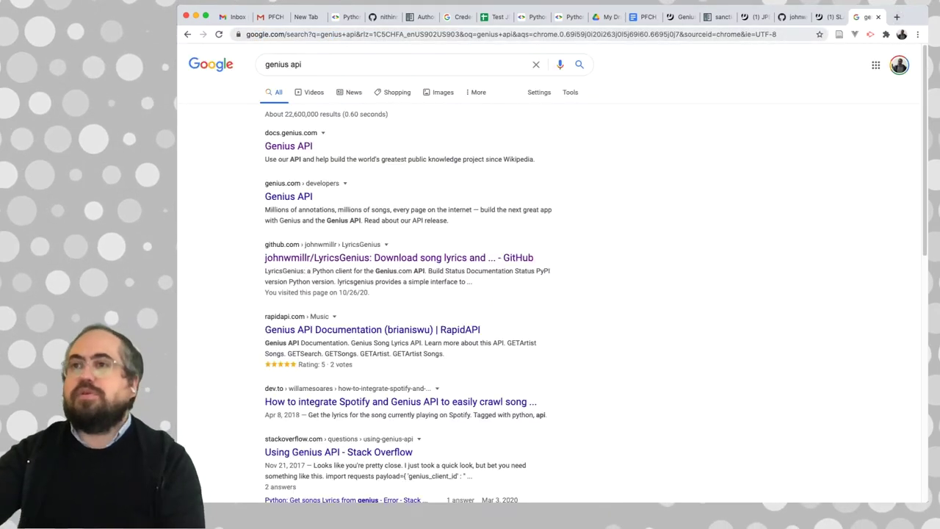
left_click(289, 145)
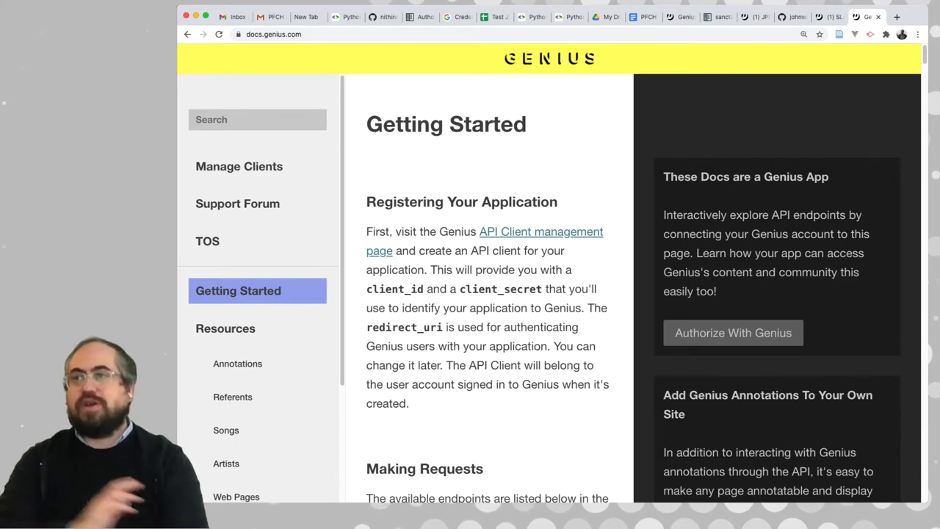
Step: Read the Registering Your Application instructions in the Getting Started section of the Genius API docs
scroll(549, 286, "down", 3)
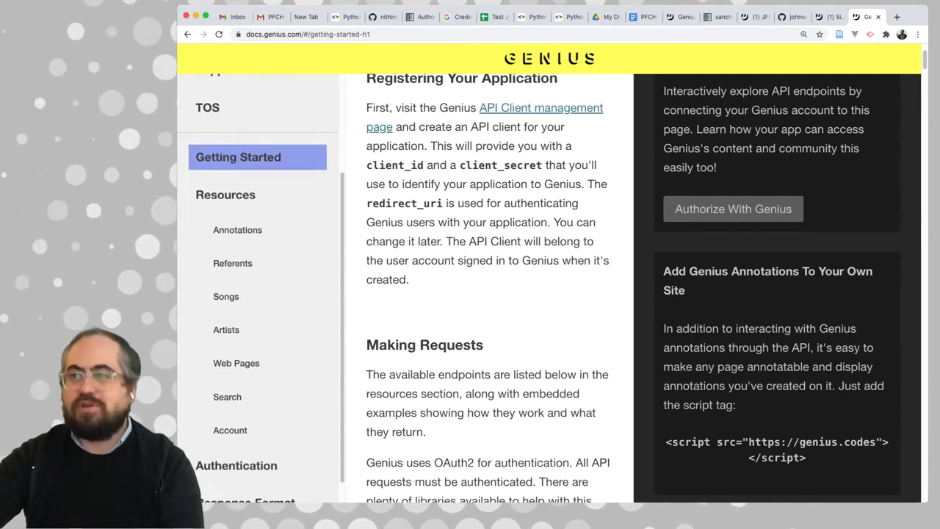
scroll(549, 287, "up", 1)
scroll(485, 286, "up", 3)
left_click_drag(437, 231, 498, 251)
left_click(498, 251)
left_click_drag(367, 231, 485, 269)
left_click(485, 270)
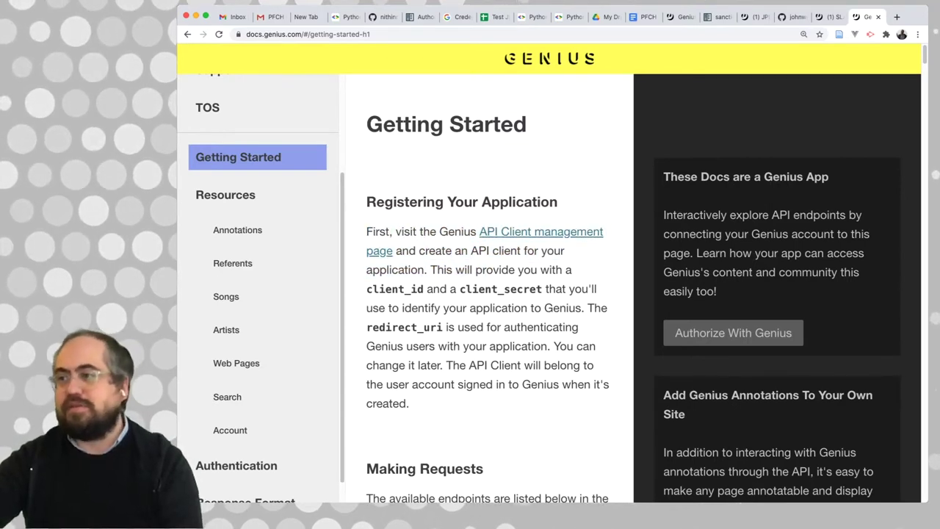
Step: Open the Annotations resource documentation and examine its GET and POST endpoints, parameters and example payload
scroll(484, 286, "down", 2)
scroll(258, 288, "down", 1)
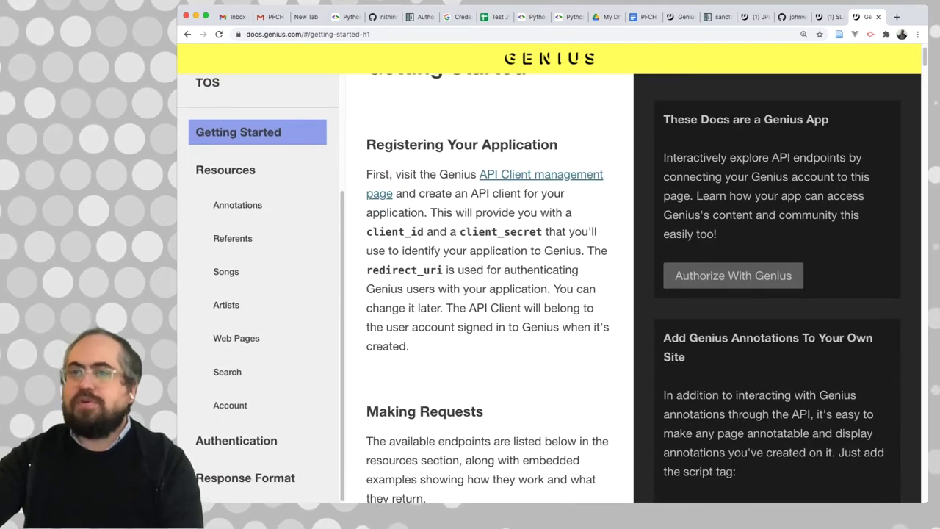
left_click(237, 205)
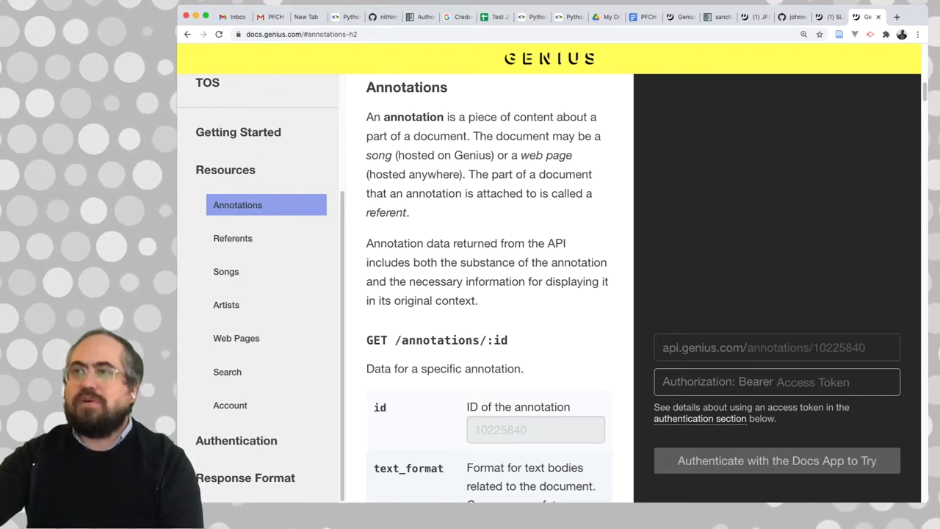
scroll(485, 287, "down", 3)
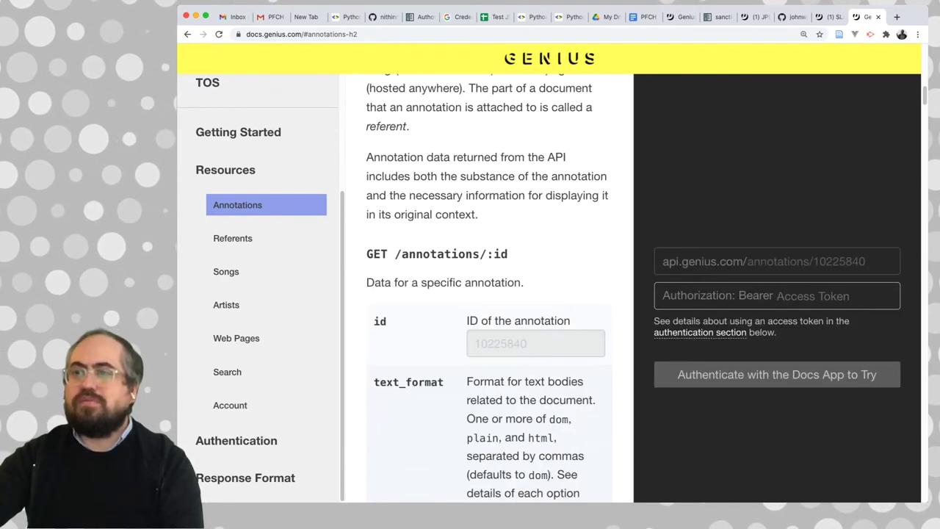
scroll(485, 287, "down", 6)
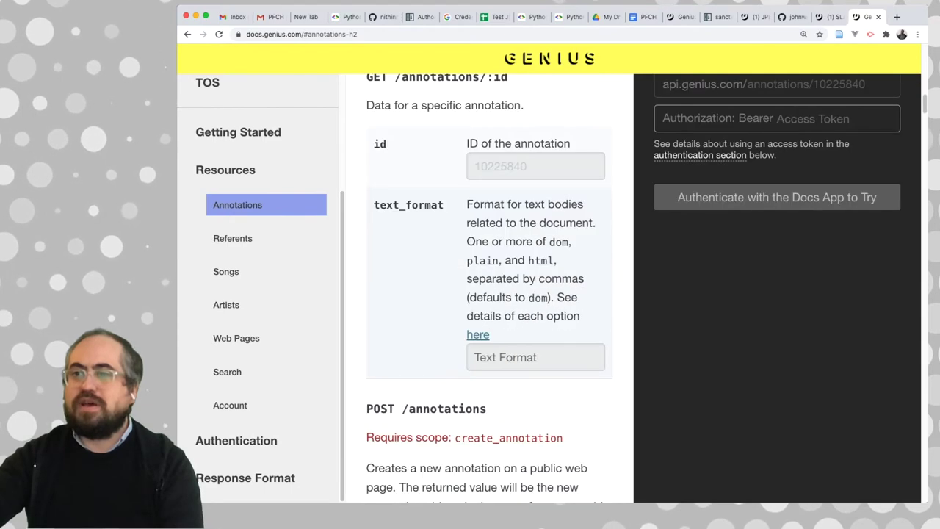
scroll(485, 286, "up", 15)
scroll(485, 286, "down", 20)
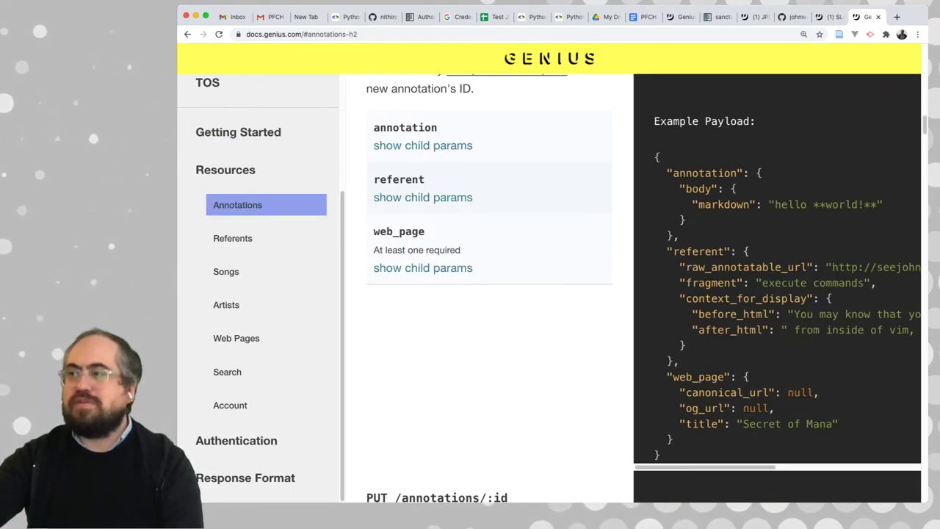
scroll(777, 294, "right", 5)
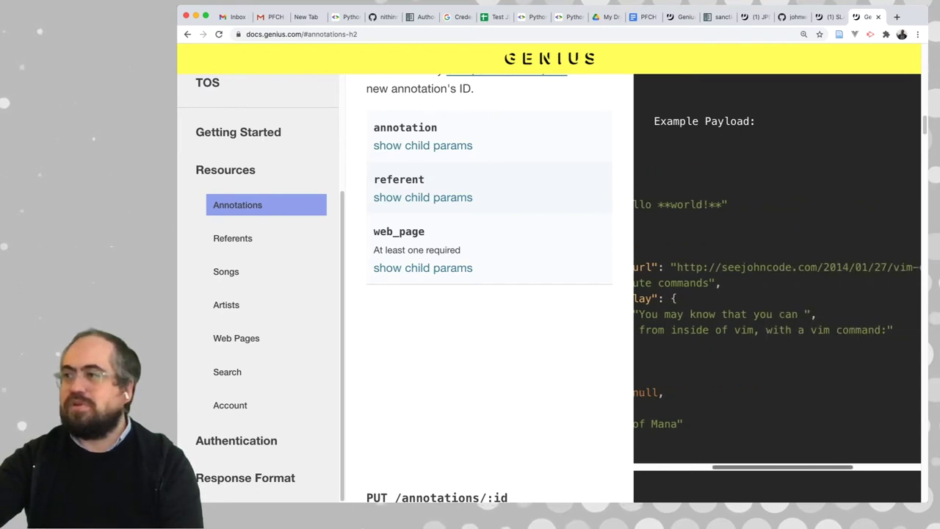
scroll(777, 294, "left", 5)
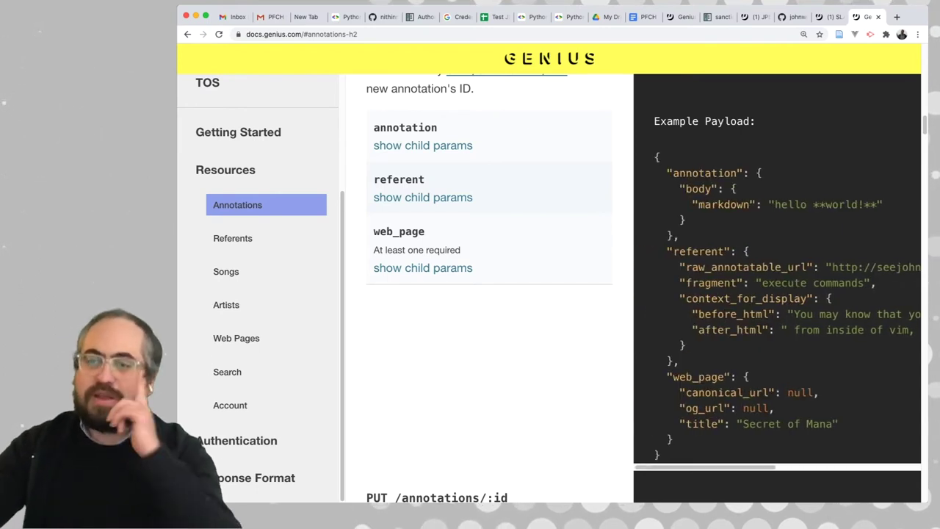
Step: Review the Songs and Artists resource documentation, revisit Annotations, Songs and Referents, and return to Getting Started
left_click(226, 272)
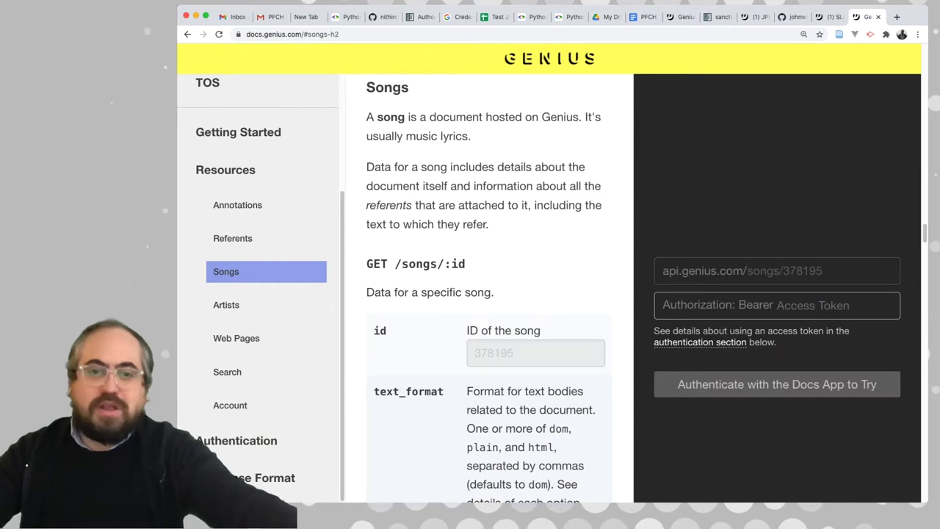
left_click(226, 305)
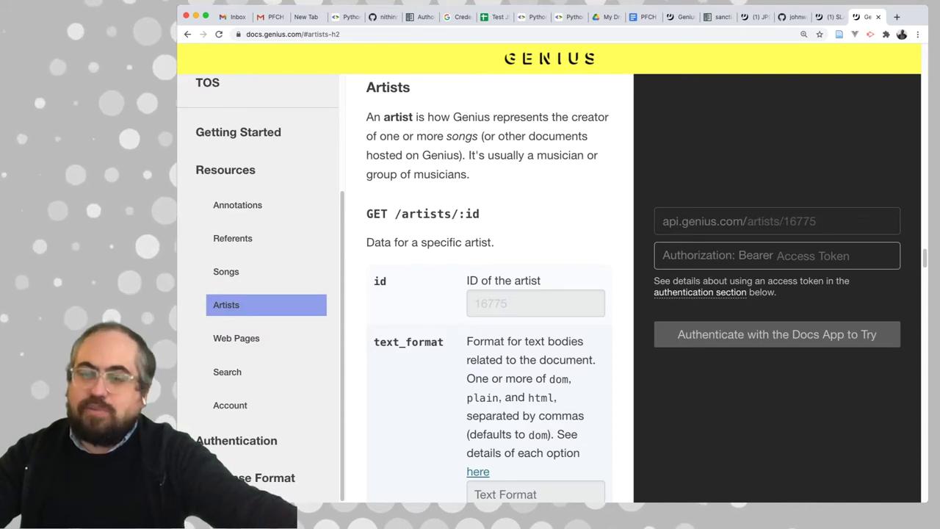
scroll(485, 286, "up", 15)
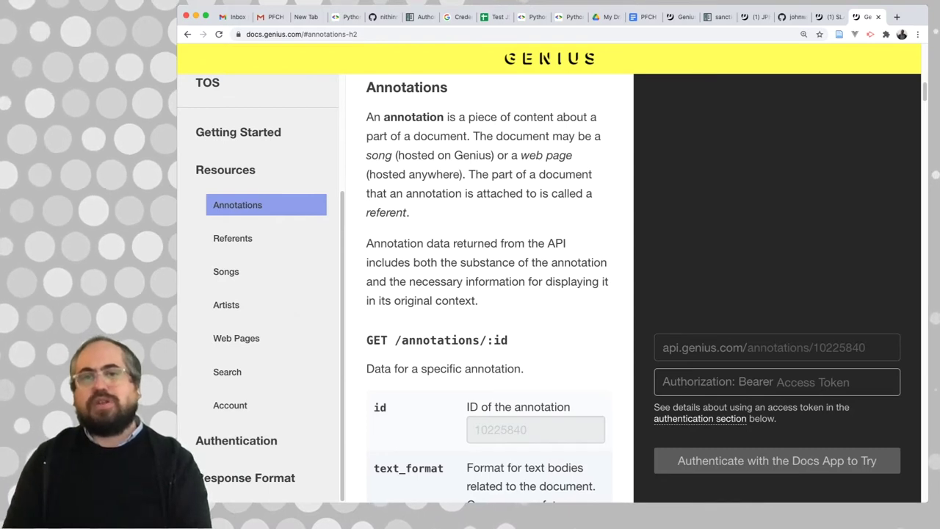
scroll(484, 287, "down", 15)
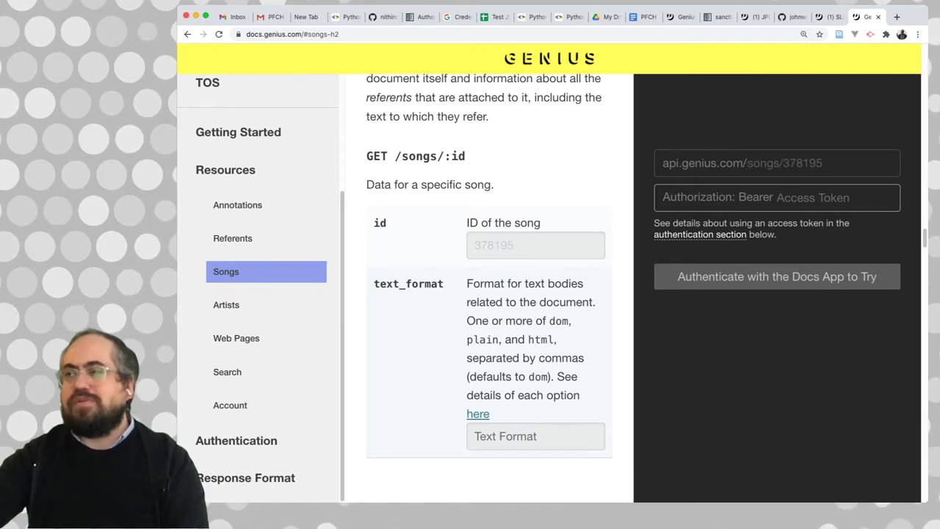
scroll(485, 287, "down", 1)
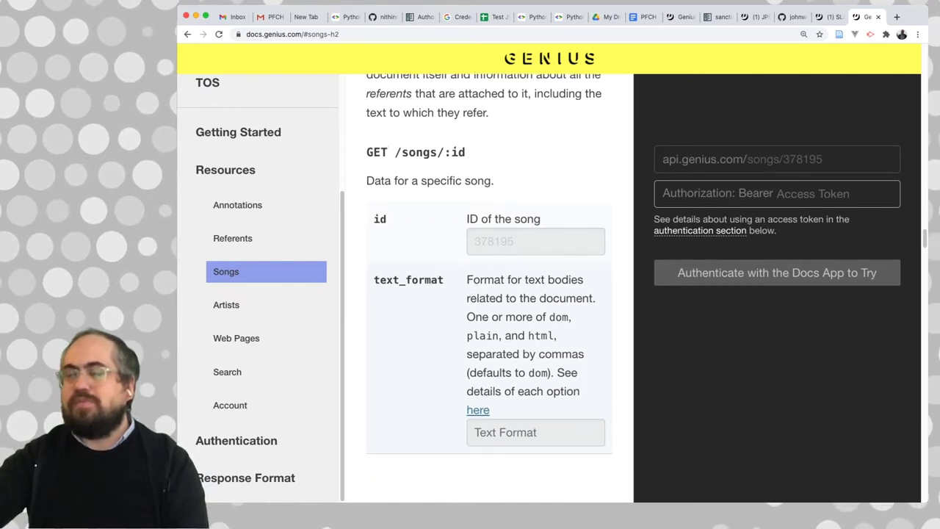
scroll(484, 286, "up", 20)
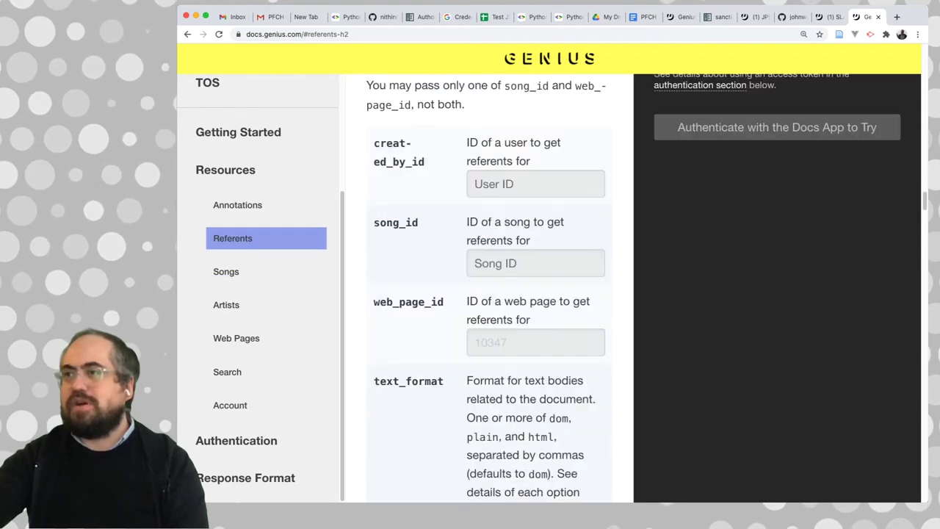
scroll(485, 287, "up", 20)
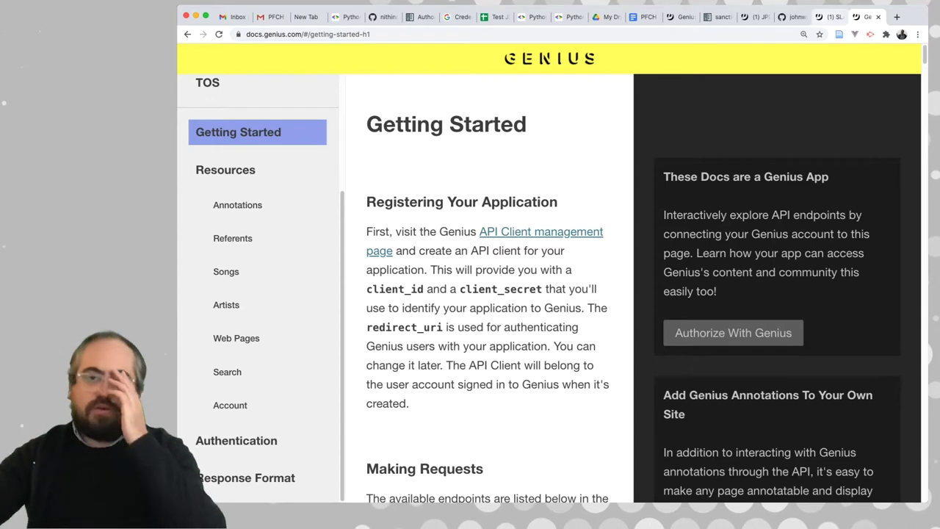
Step: Switch to the open LyricsGenius GitHub repository and view its README introduction and the repository's file list
left_click(791, 17)
scroll(543, 71, "up", 20)
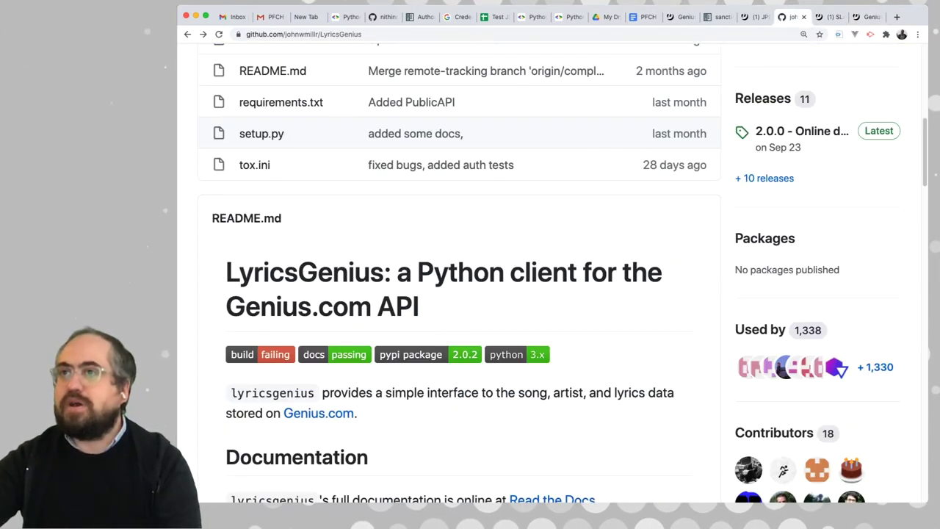
scroll(551, 293, "down", 1)
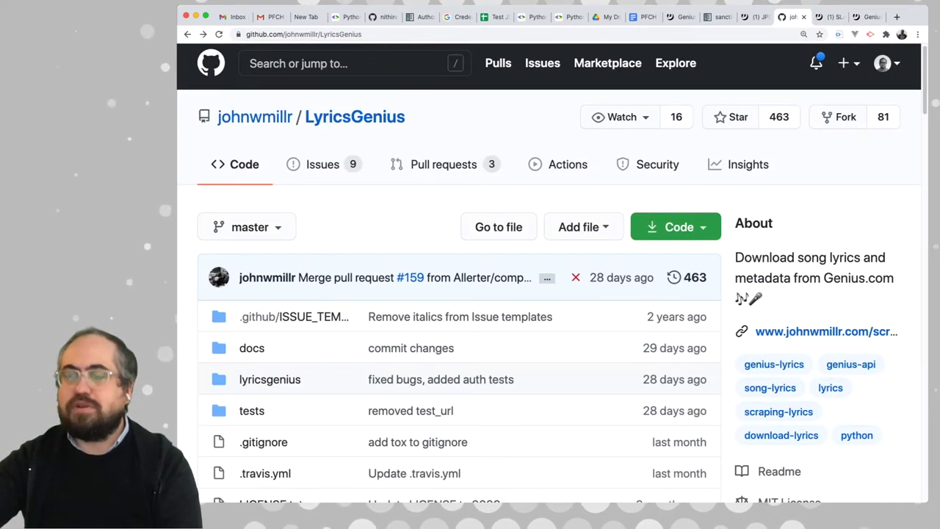
Step: Read the Setup, Installation and Usage sections of the LyricsGenius README, including the artist search example
scroll(551, 294, "down", 10)
scroll(551, 293, "down", 9)
scroll(459, 294, "down", 4)
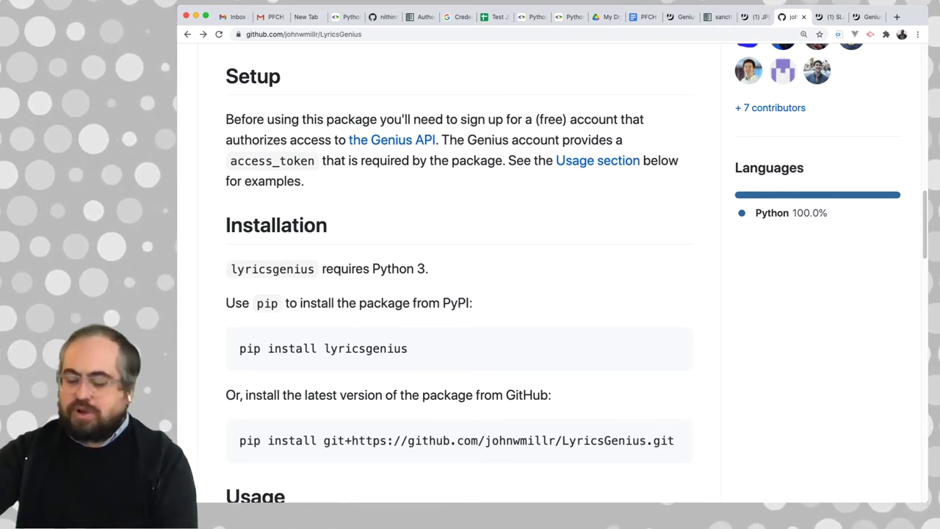
scroll(459, 294, "down", 8)
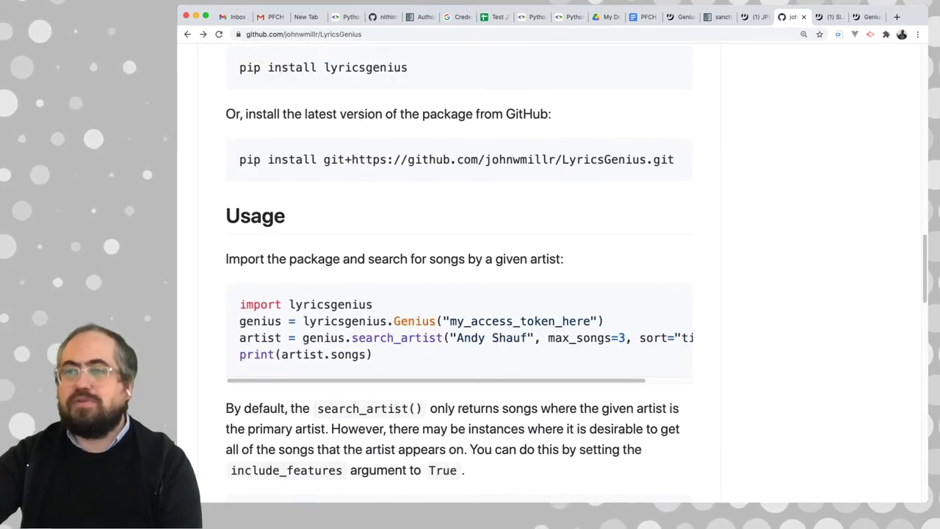
scroll(459, 294, "down", 2)
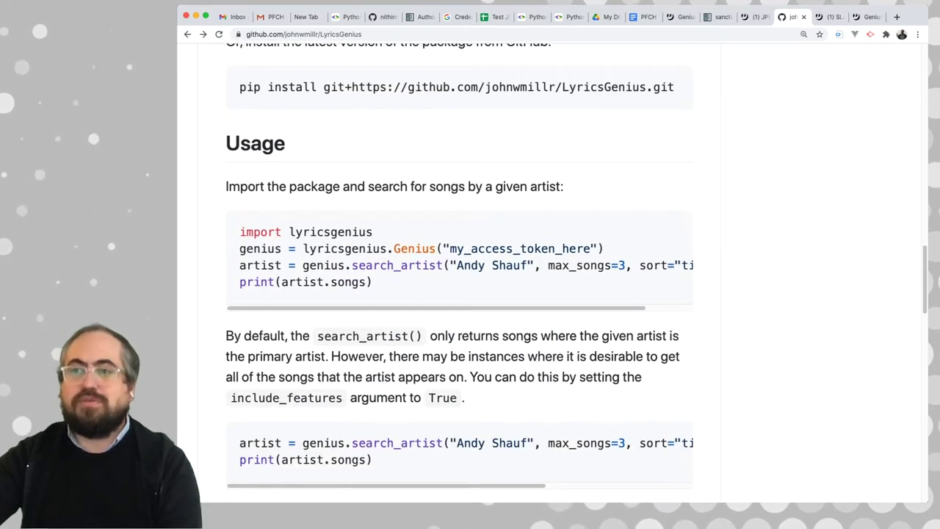
scroll(459, 271, "down", 1)
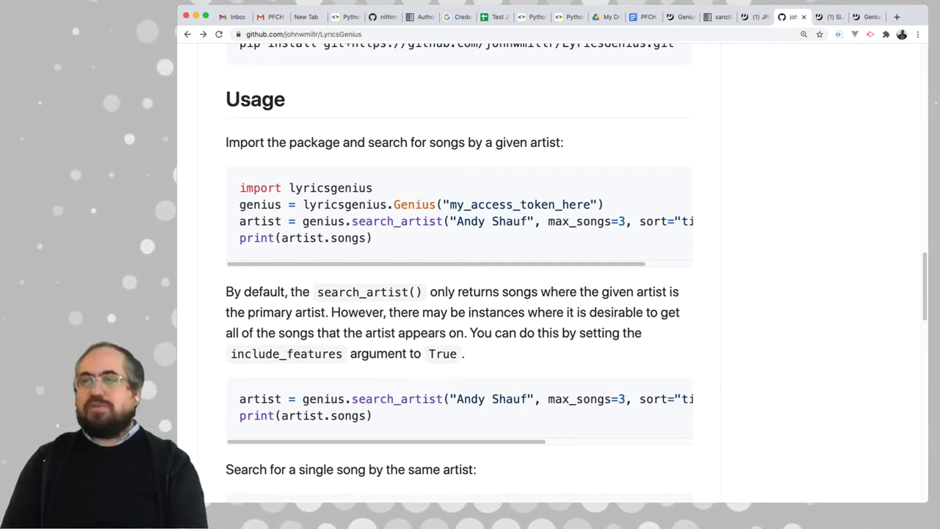
scroll(459, 271, "up", 5)
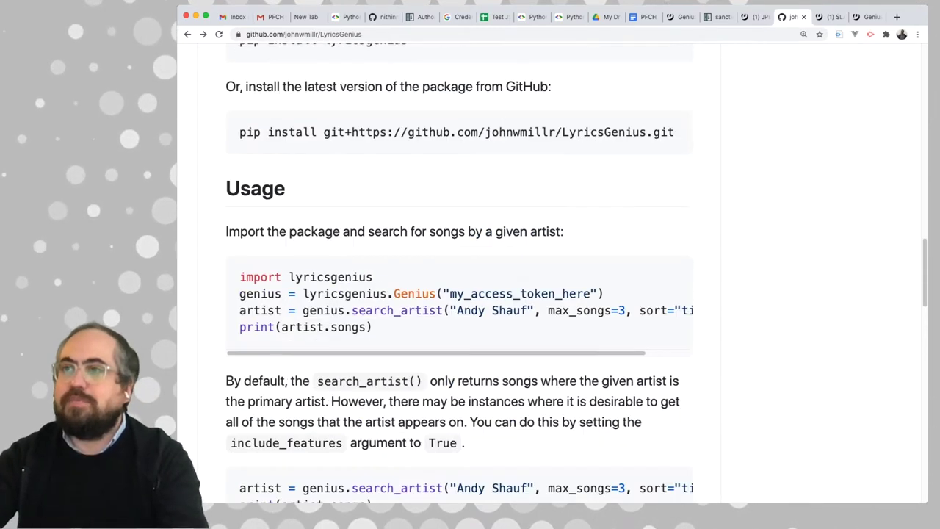
Step: Return to the repository's file list and examine how recently the files and the latest commit were updated
scroll(459, 272, "up", 15)
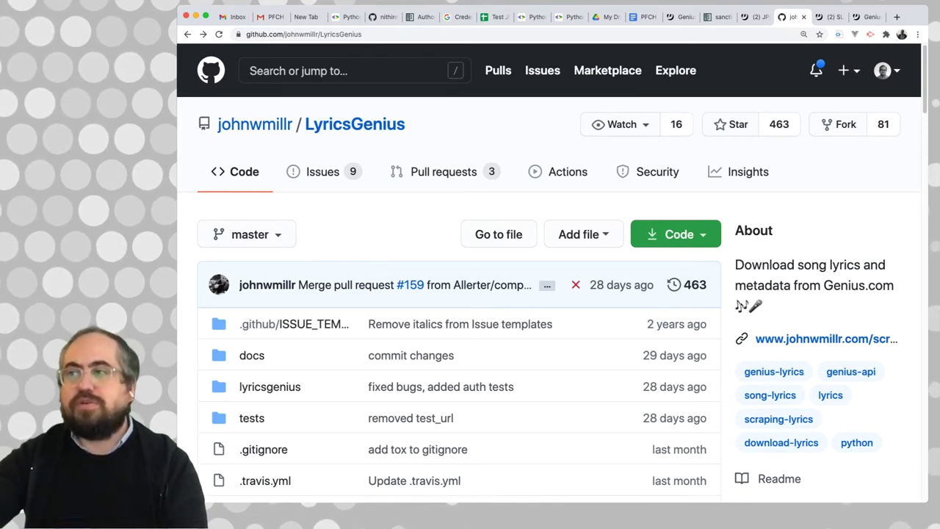
scroll(549, 293, "down", 1)
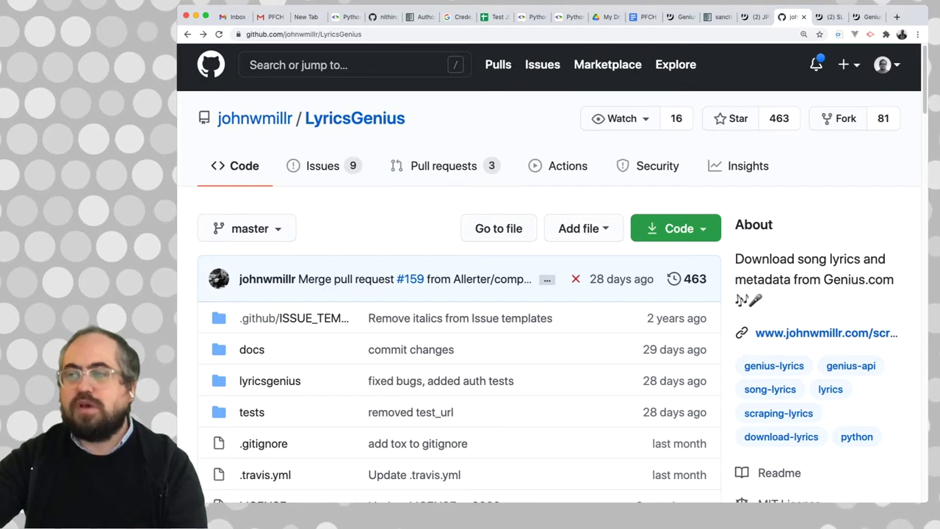
scroll(549, 294, "down", 5)
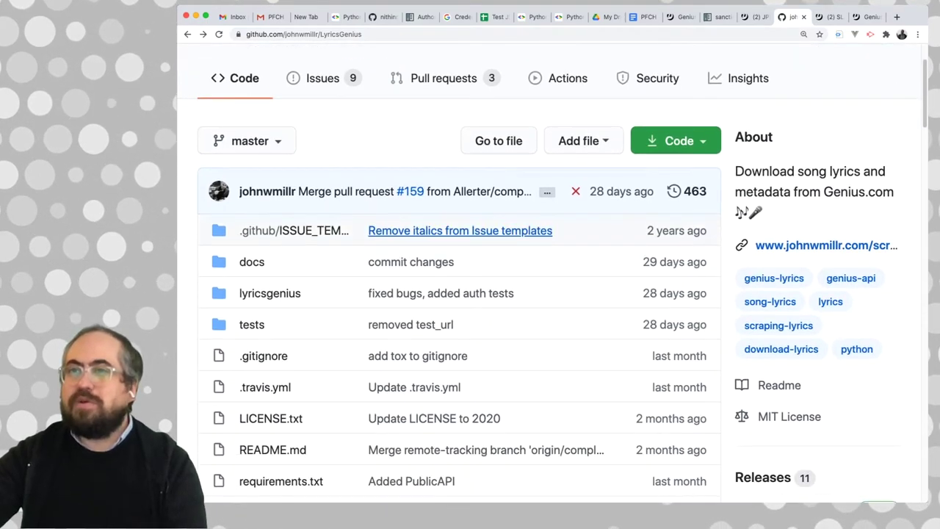
scroll(459, 229, "up", 5)
scroll(551, 279, "down", 7)
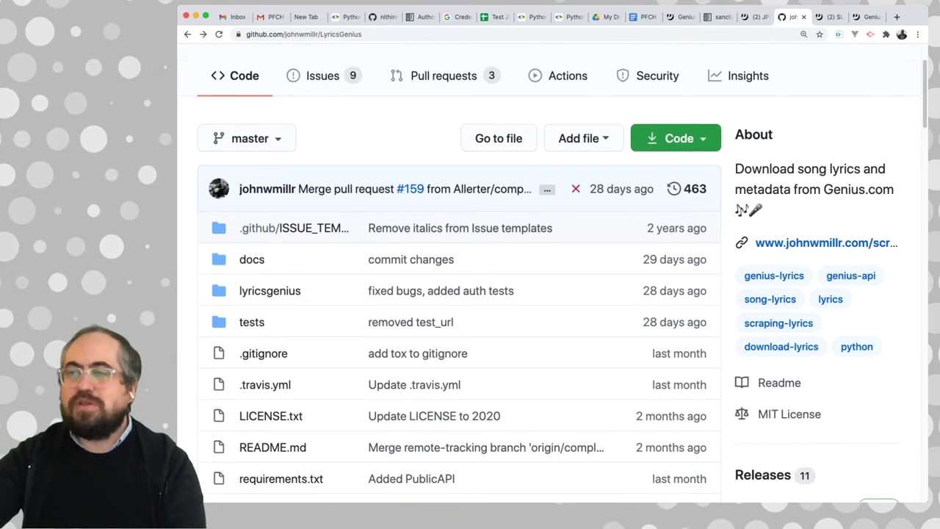
left_click_drag(643, 224, 667, 224)
left_click_drag(588, 153, 657, 155)
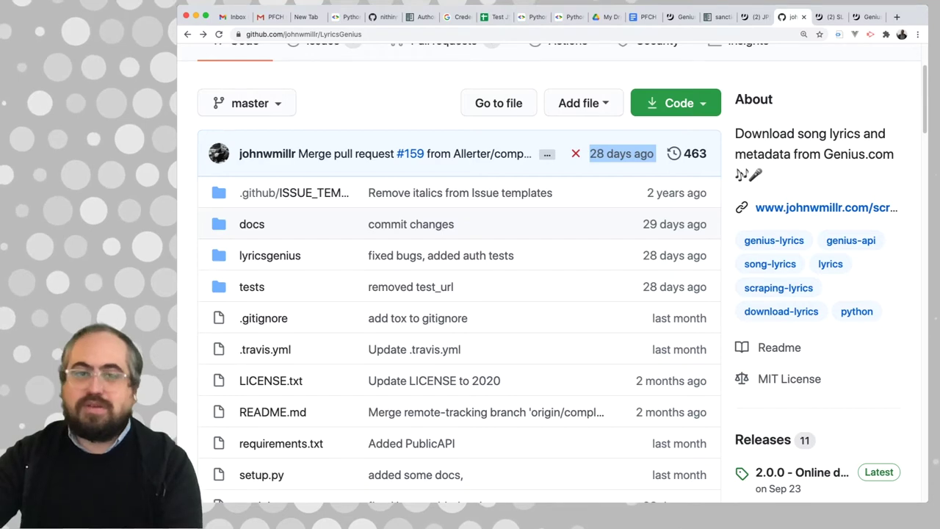
Step: Open the LyricsGenius repository's Issues page and review the list of open issues
scroll(459, 225, "up", 1)
scroll(551, 279, "up", 4)
left_click(323, 172)
scroll(549, 273, "down", 4)
scroll(551, 294, "down", 3)
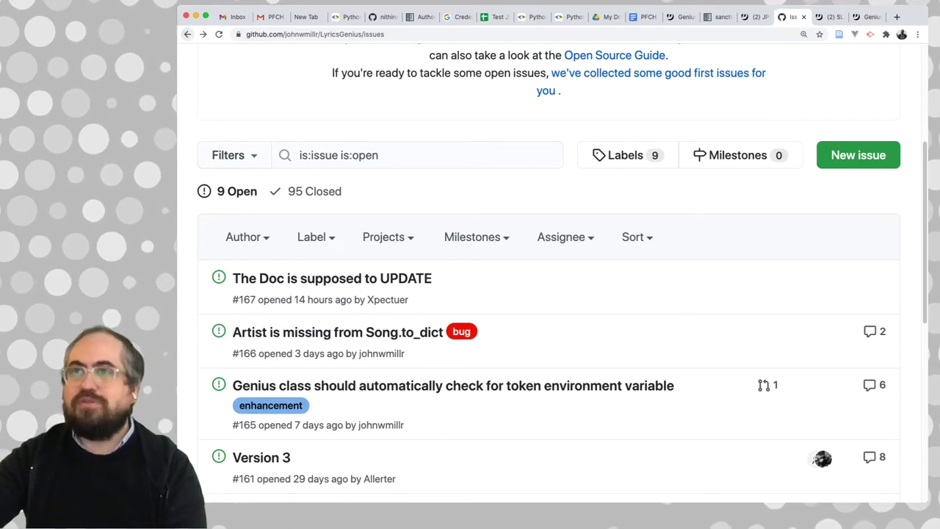
Step: Go back to the repository's main page and copy the text "install lyricsgenius" from the README's Installation section
left_click(187, 35)
scroll(459, 226, "down", 6)
scroll(459, 294, "down", 5)
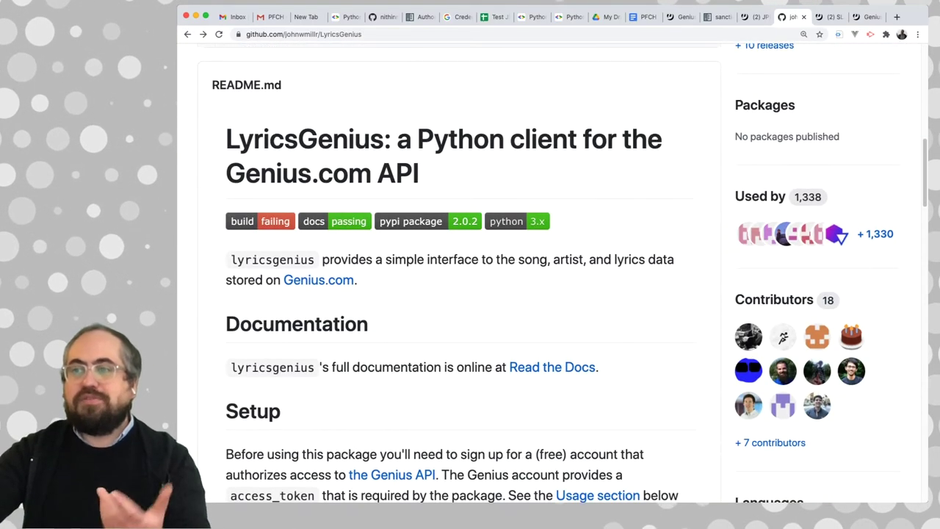
scroll(459, 294, "down", 3)
scroll(293, 279, "down", 7)
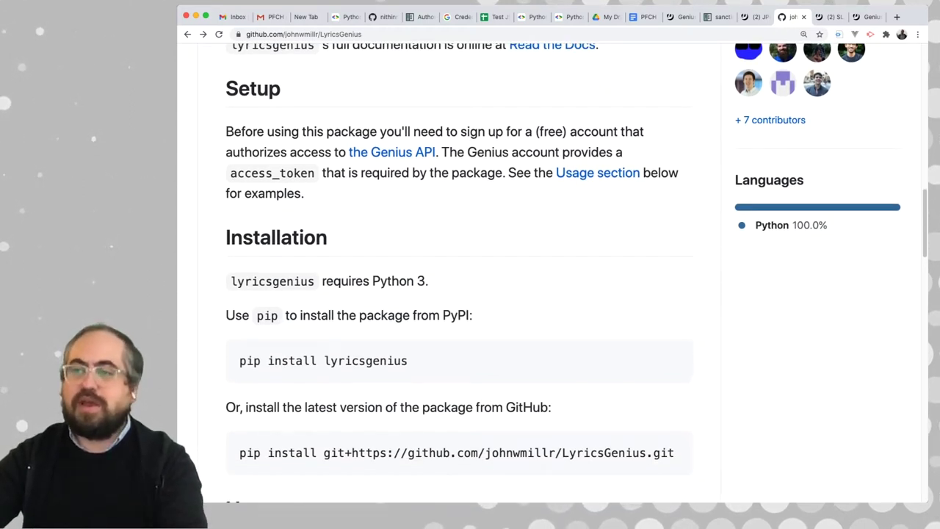
scroll(470, 265, "down", 2)
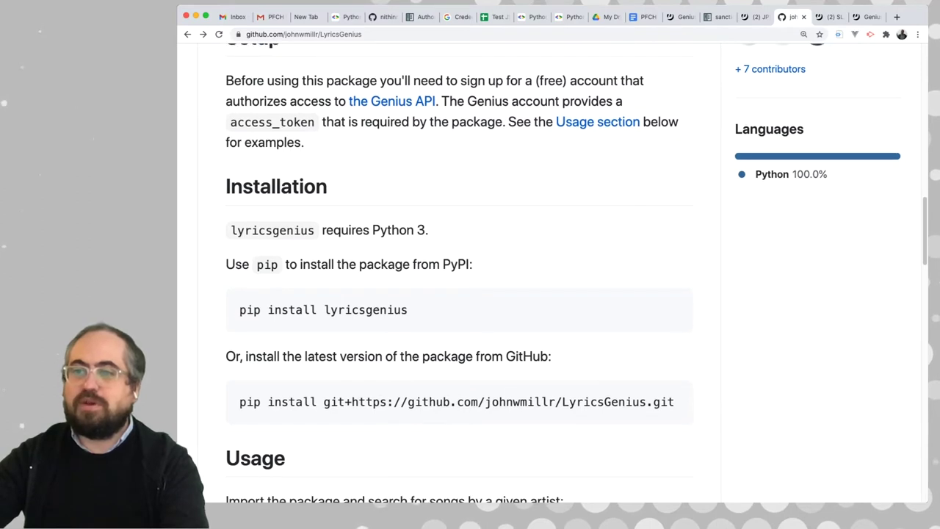
scroll(470, 264, "down", 2)
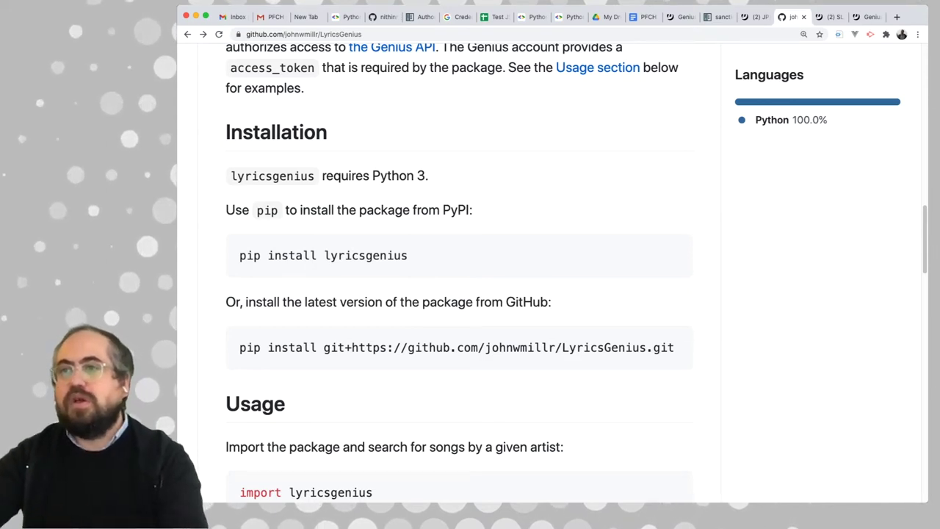
scroll(470, 264, "up", 1)
scroll(470, 264, "down", 2)
left_click_drag(409, 238, 267, 238)
key("super+c")
Step: Switch to the Terminal, clear it and run "pip3 install lyricsgenius" using the copied text
key("super+Tab")
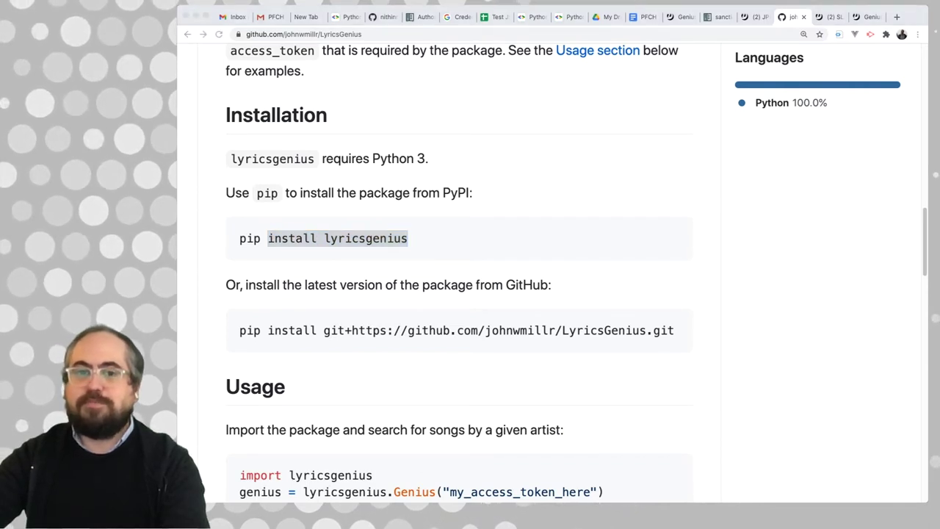
key("super+k")
type("[pip")
key("BackSpace")
key("BackSpace")
key("BackSpace")
key("BackSpace")
type("pip3")
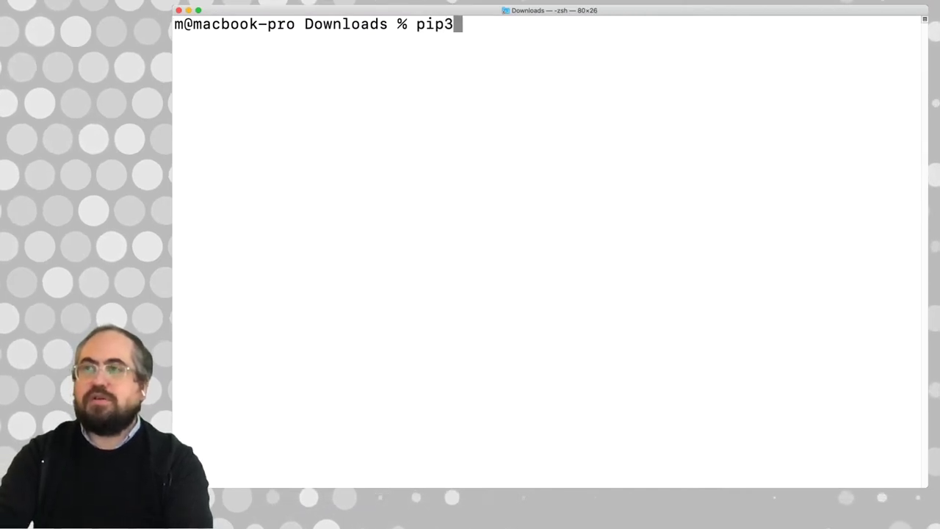
key("super+v")
key("Return")
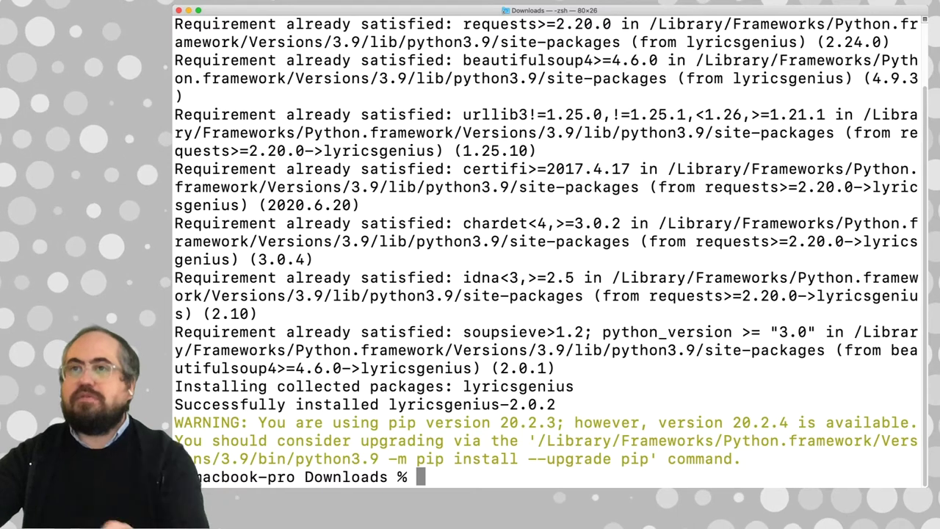
Step: Switch back to the browser and open the API Client management page from the Genius docs' Registering Your Application instructions
key("super+Tab")
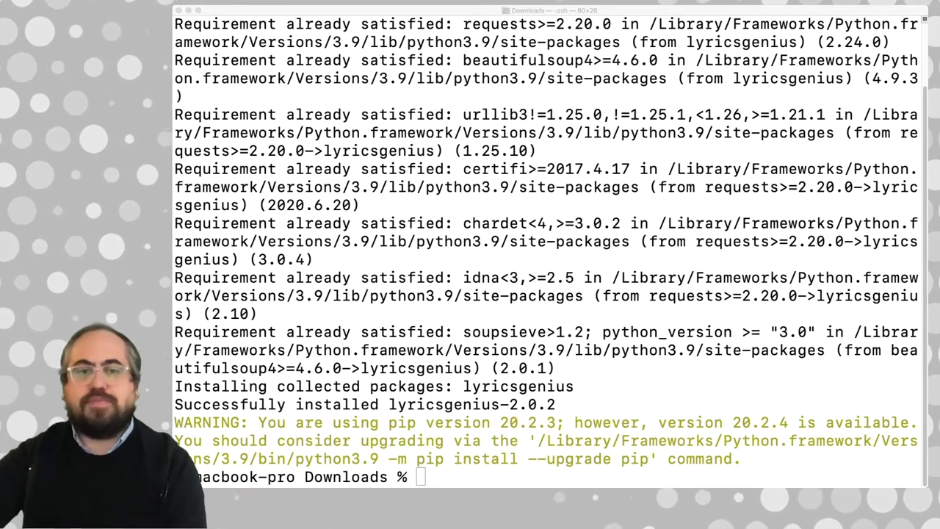
key("super+Tab")
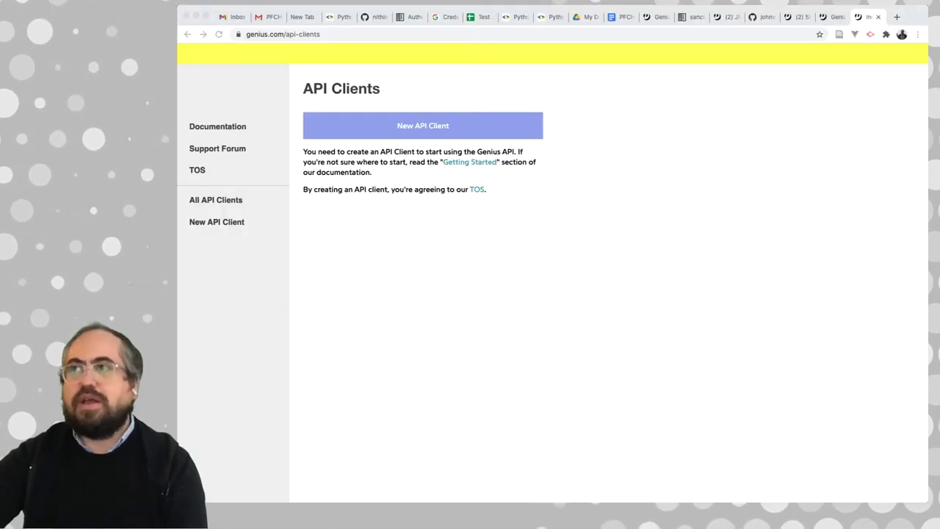
left_click(833, 17)
left_click_drag(398, 202, 492, 202)
left_click(492, 202)
left_click_drag(395, 231, 551, 234)
left_click(551, 220)
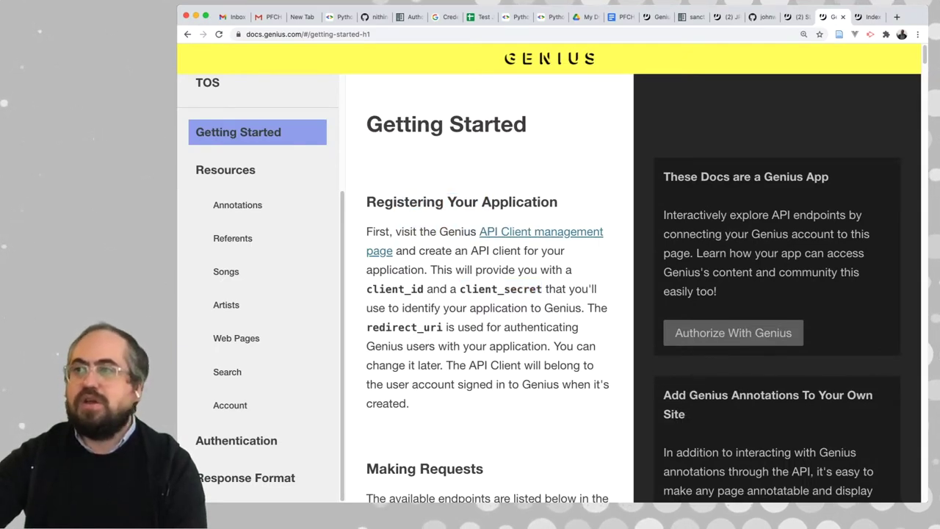
left_click(544, 232)
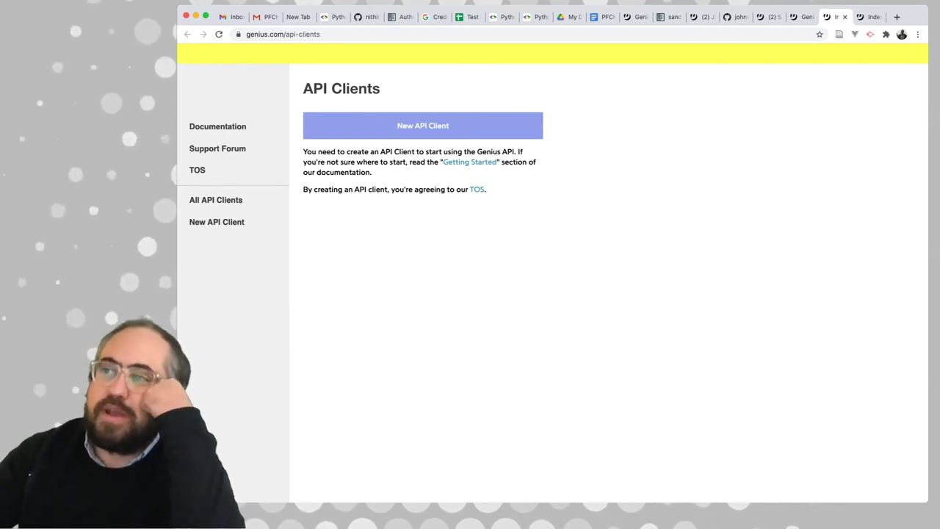
Step: Start a new API client with the app name "PFCH Demo" and try to save it with the other fields empty
left_click(423, 125)
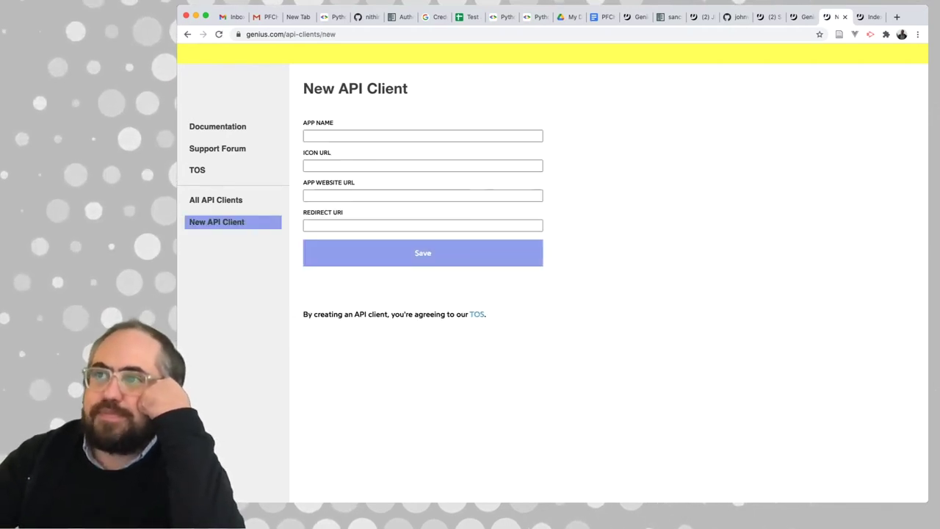
type("PFCH DEmo")
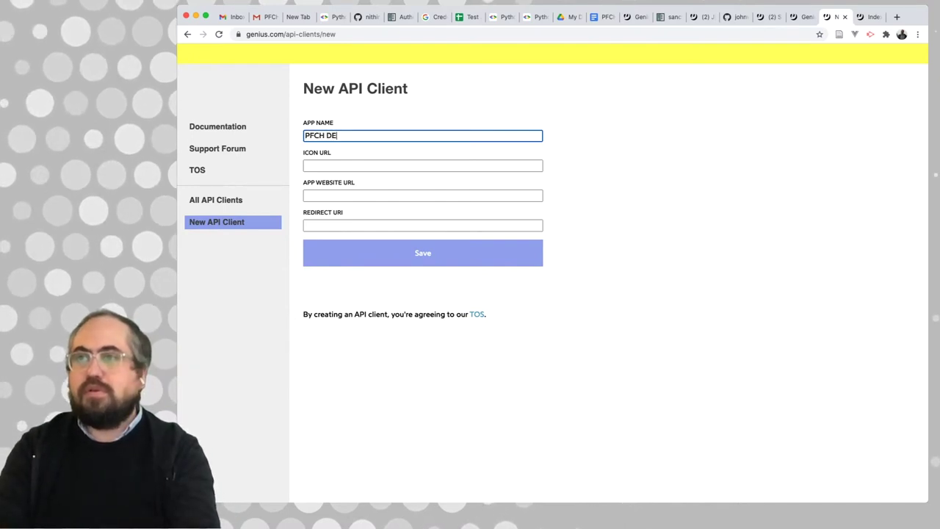
key("BackSpace")
type("emo")
key("Tab")
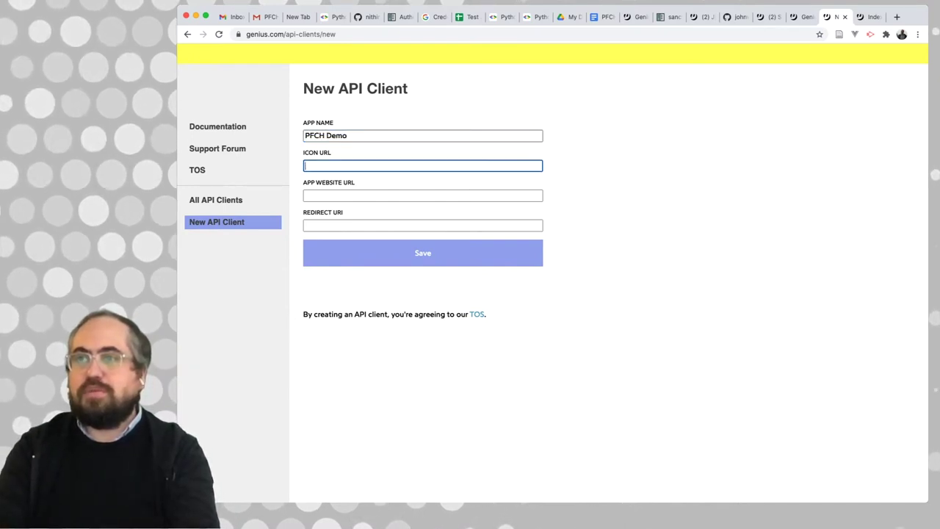
key("Tab")
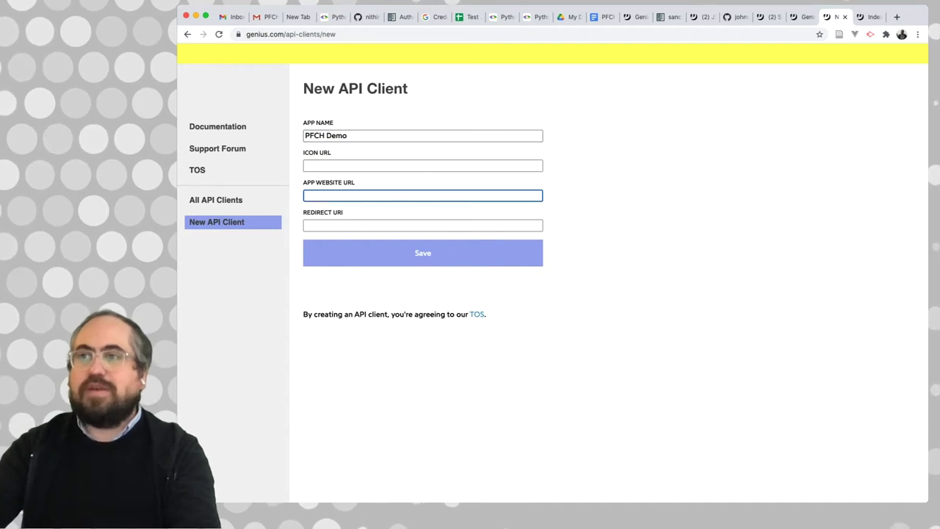
key("Tab")
key("Tab")
key("Return")
Step: Set the app website URL to "pfch.nyc" and try to save the API client
left_click(423, 265)
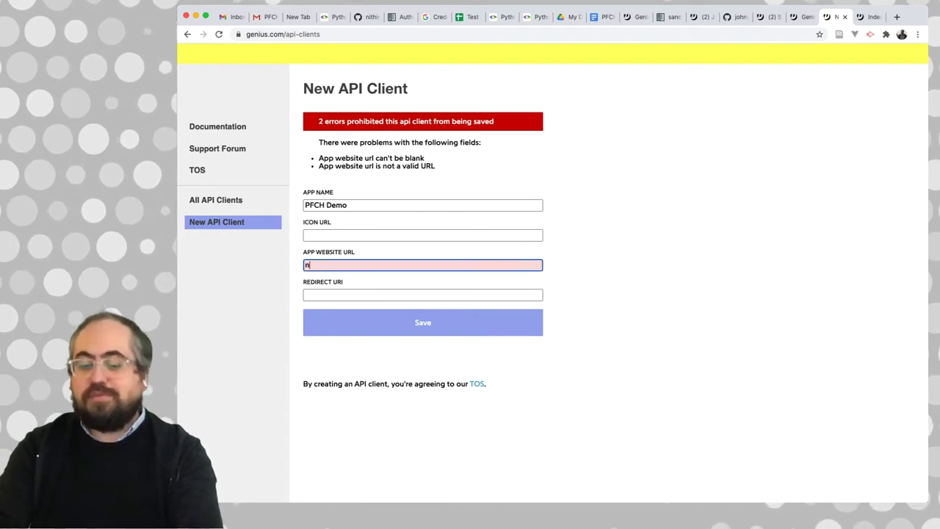
type("pdc")
key("BackSpace")
key("BackSpace")
key("BackSpace")
type("pfch.nyc")
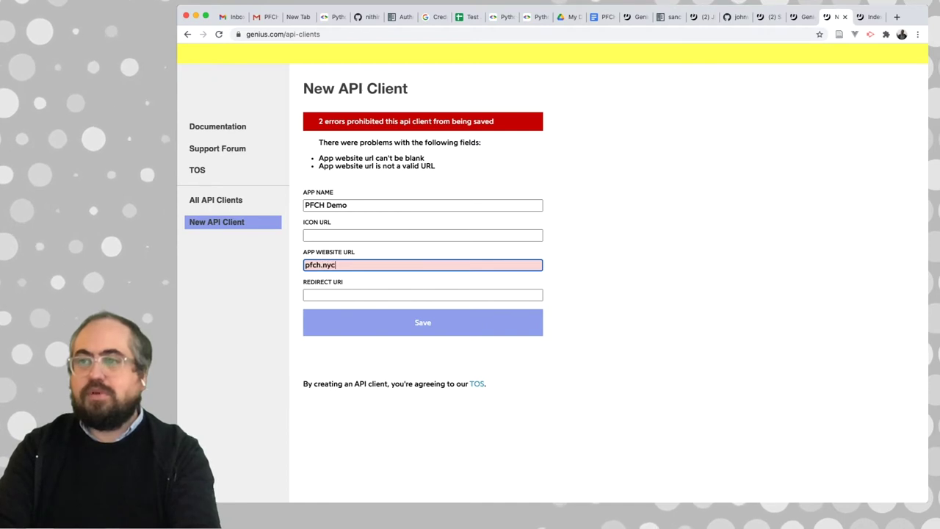
key("Return")
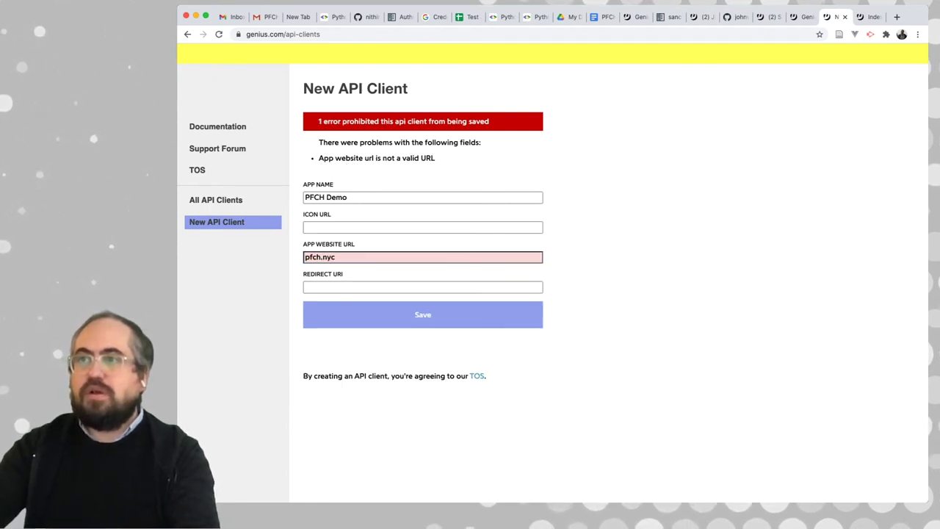
left_click(367, 287)
left_click(367, 257)
type("https://")
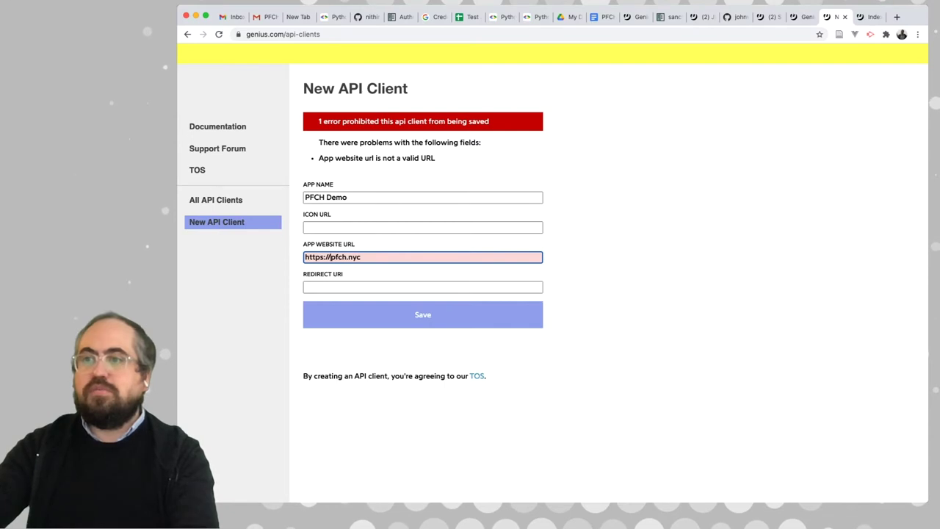
left_click(423, 314)
key("Return")
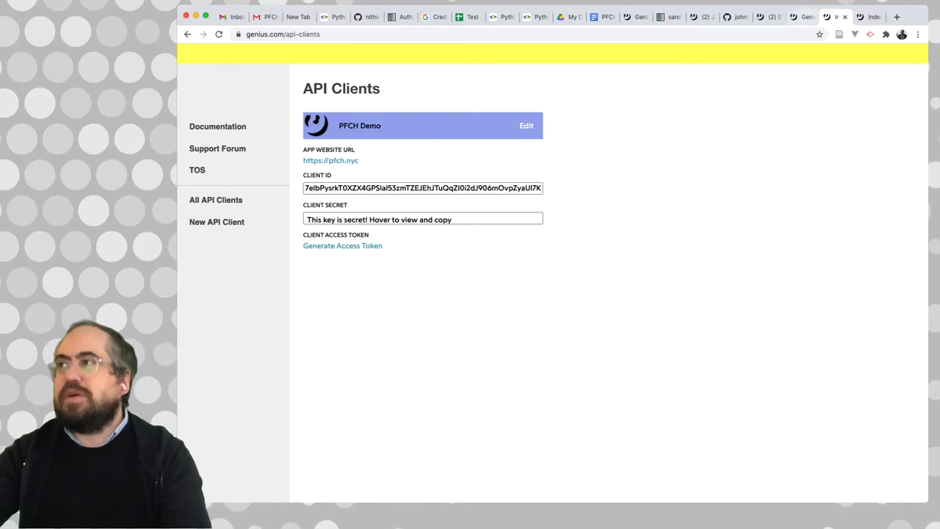
Step: Review the access token requirement in the LyricsGenius README's Setup section and follow its link to the Usage section
left_click(869, 17)
left_click(832, 17)
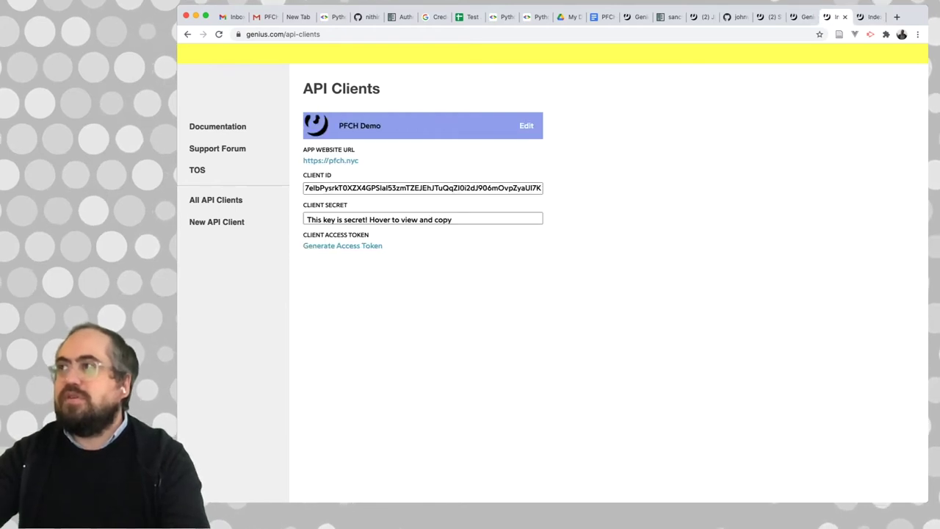
left_click(735, 16)
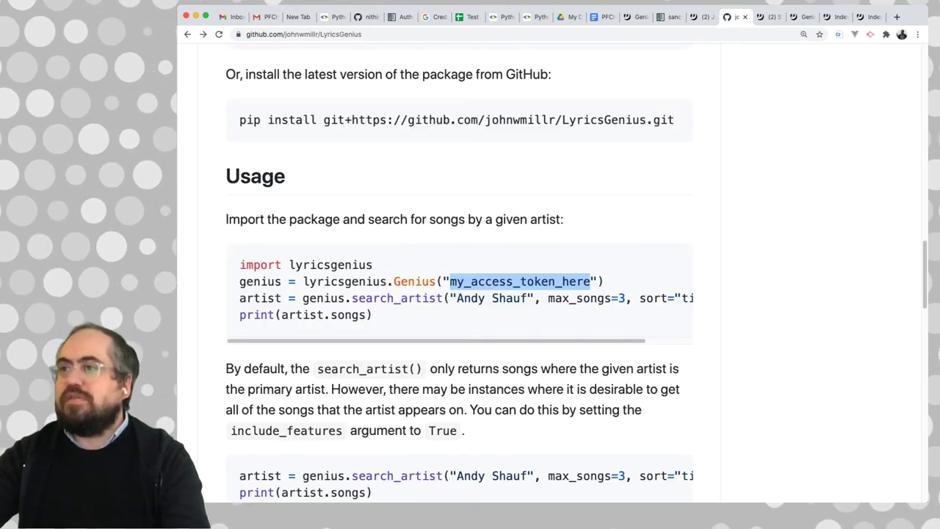
scroll(459, 272, "down", 1)
scroll(459, 272, "up", 2)
scroll(459, 271, "down", 1)
scroll(459, 272, "up", 5)
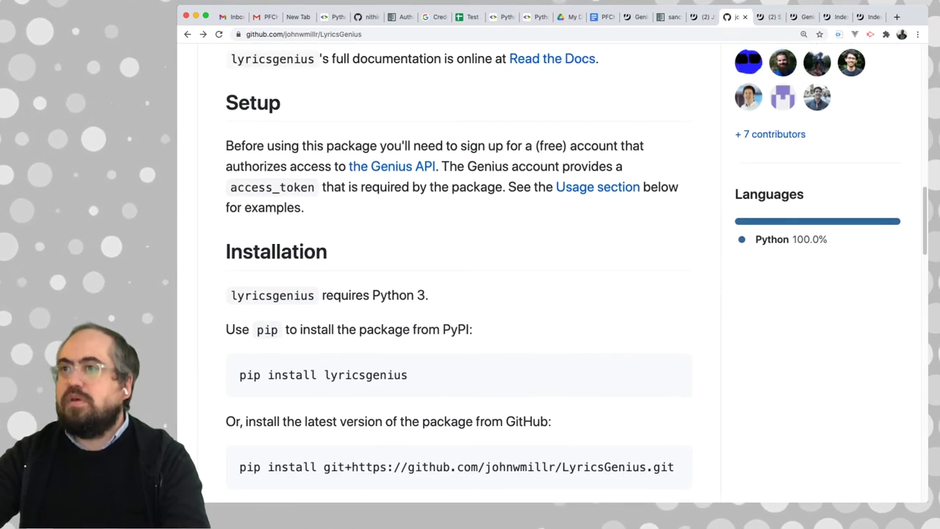
left_click_drag(300, 145, 459, 166)
left_click_drag(477, 166, 301, 186)
left_click(301, 186)
triple_click(301, 186)
left_click(301, 187)
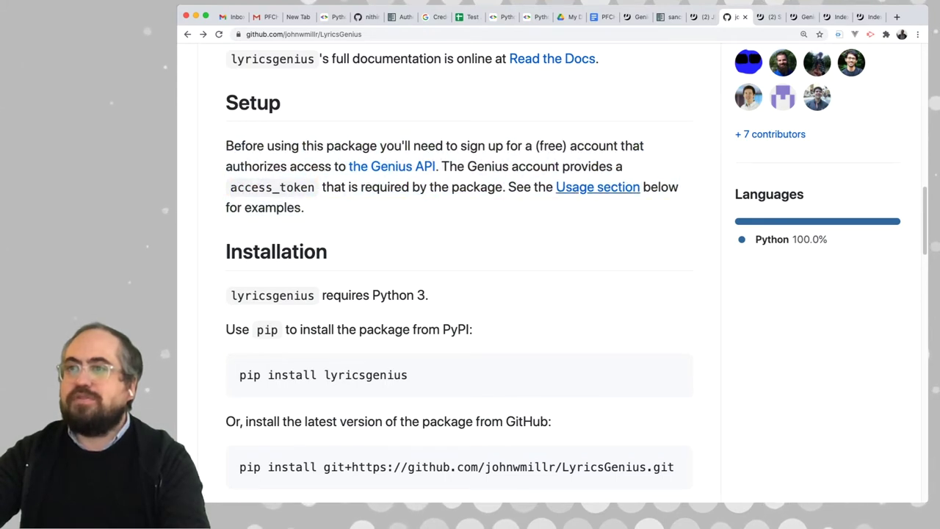
left_click(597, 187)
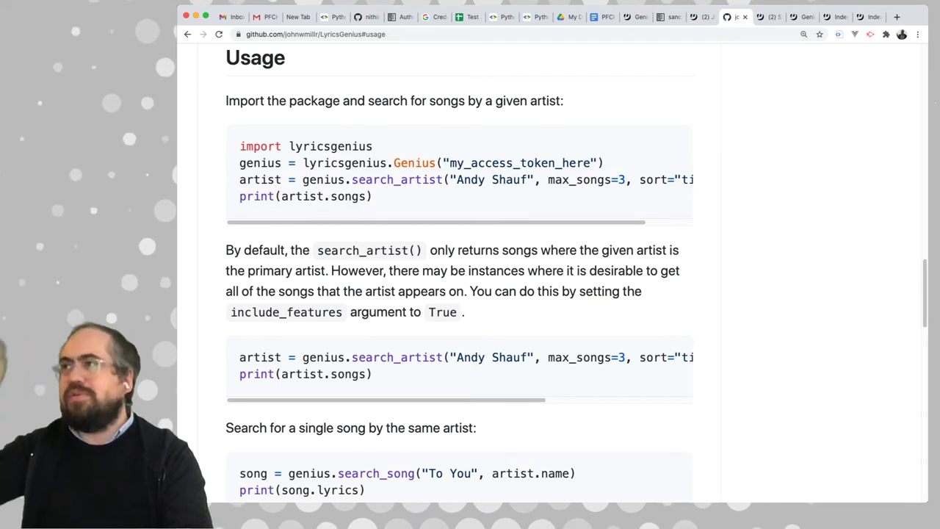
Step: Return to the PFCH Demo API client page, generate its client access token and select the token
left_click(868, 17)
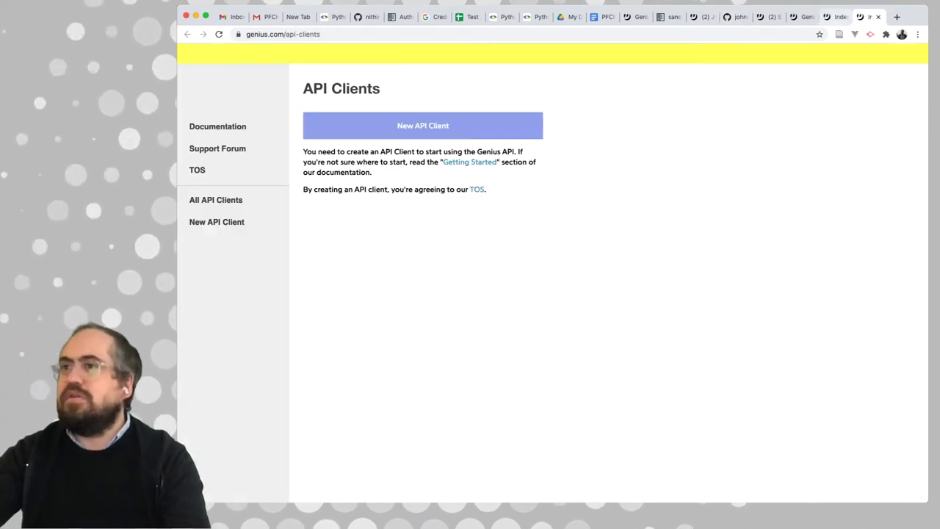
key("ctrl+shift+Tab")
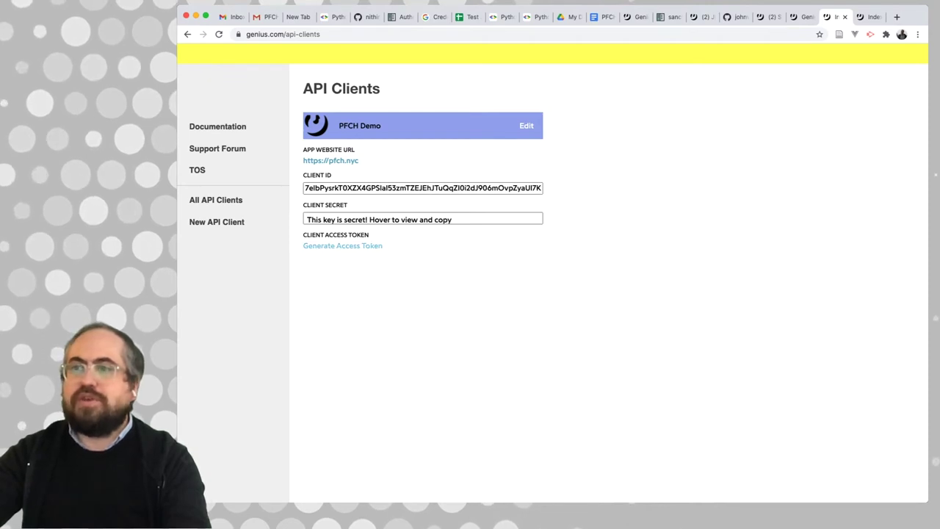
left_click(342, 246)
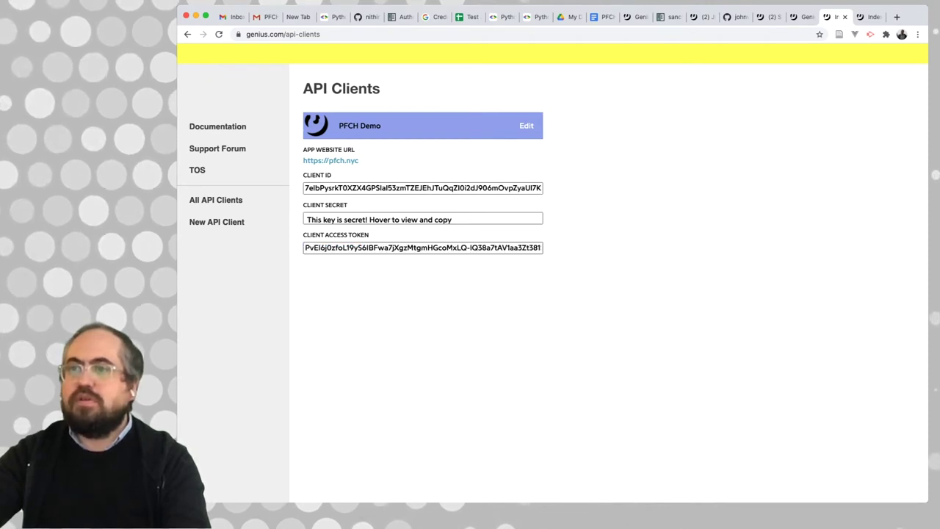
left_click(343, 248)
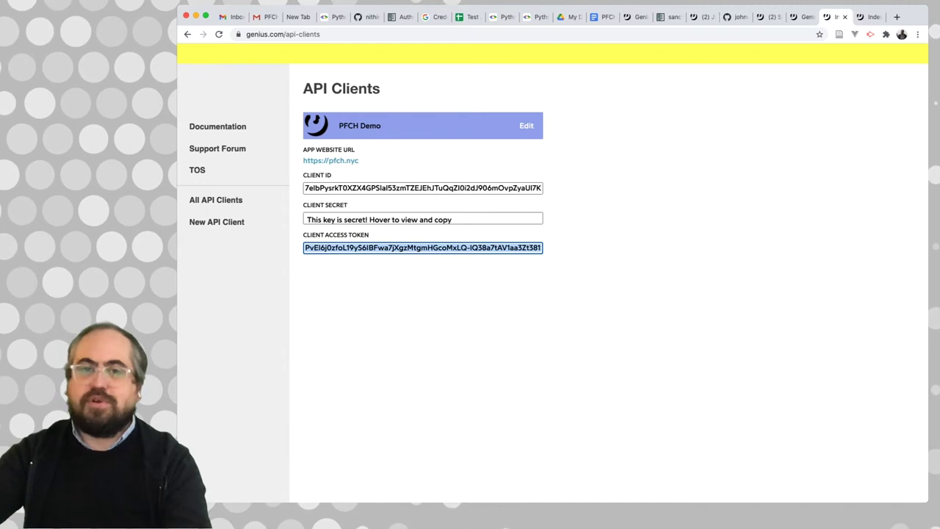